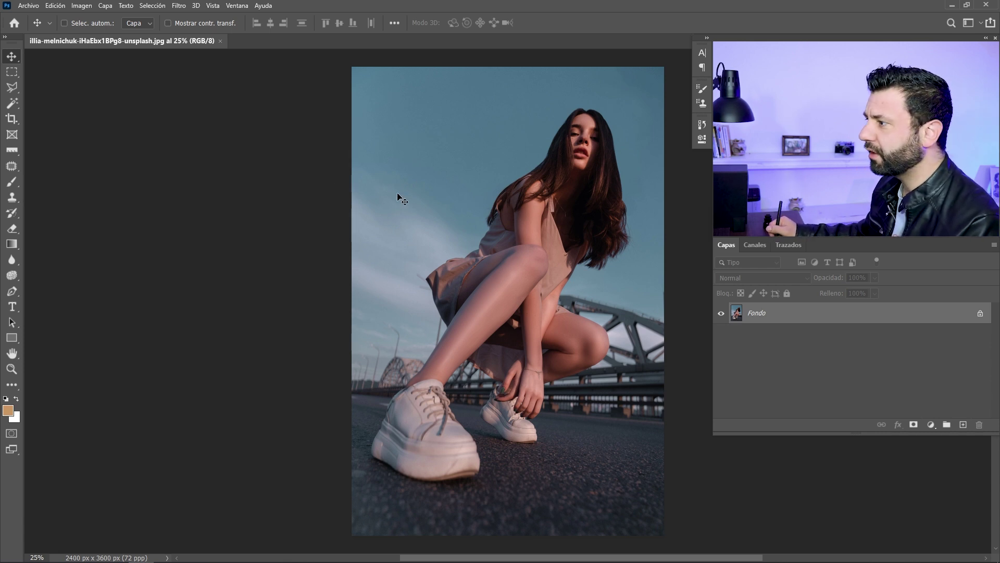
# Show the document's Properties and unlock the Fondo background into the editable layer Capa 0.
pyautogui.moveTo(431, 194); pyautogui.dragTo(328, 196)
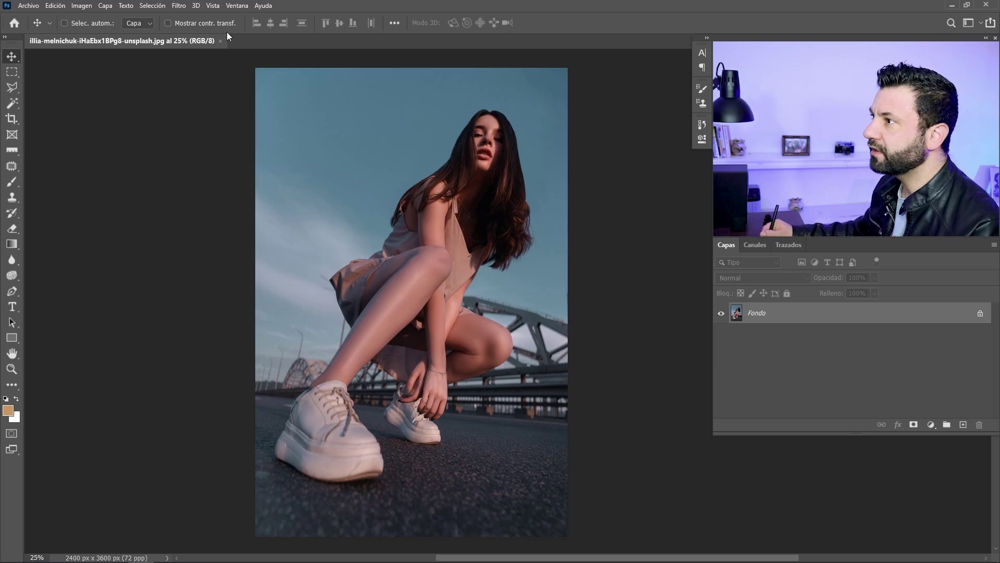
pyautogui.click(236, 7)
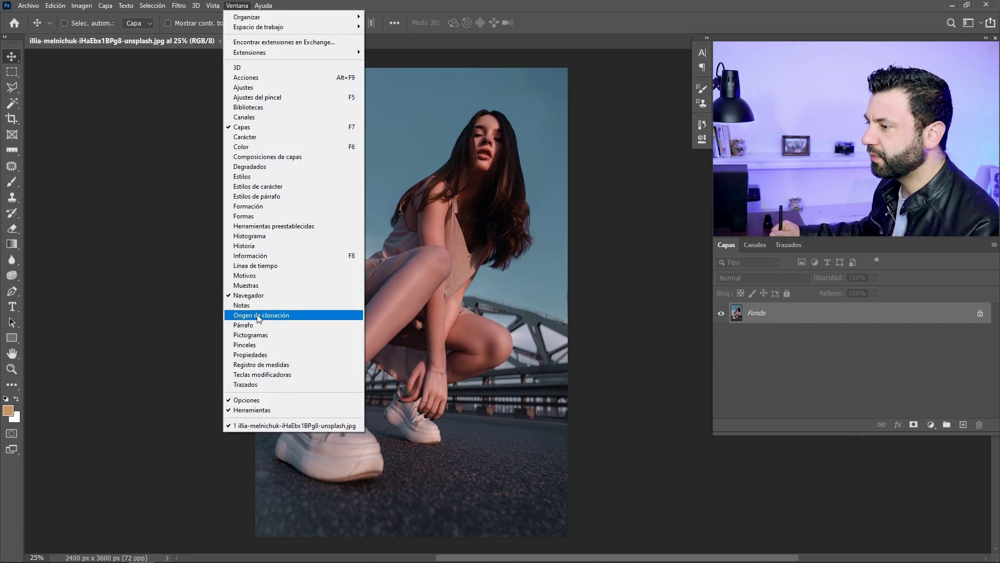
pyautogui.click(251, 354)
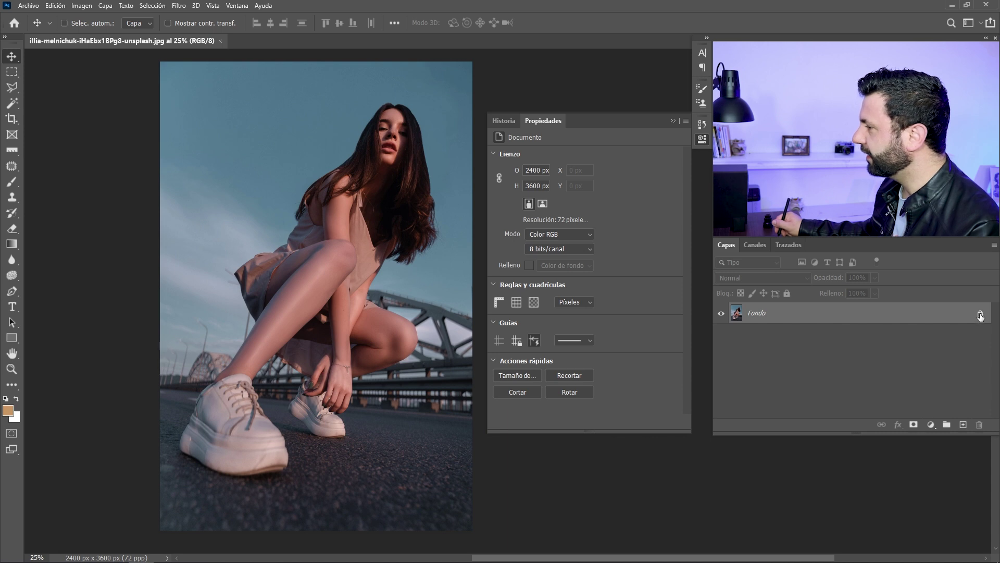
pyautogui.click(980, 314)
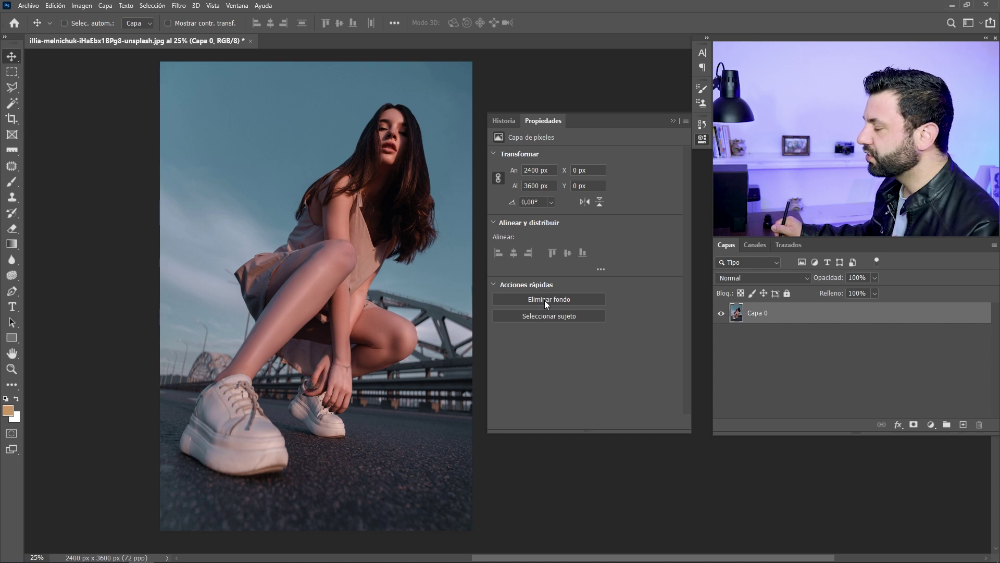
# Remove the bridge background with Eliminar fondo, then zoom in to inspect the hand and shoe edges.
pyautogui.click(546, 298)
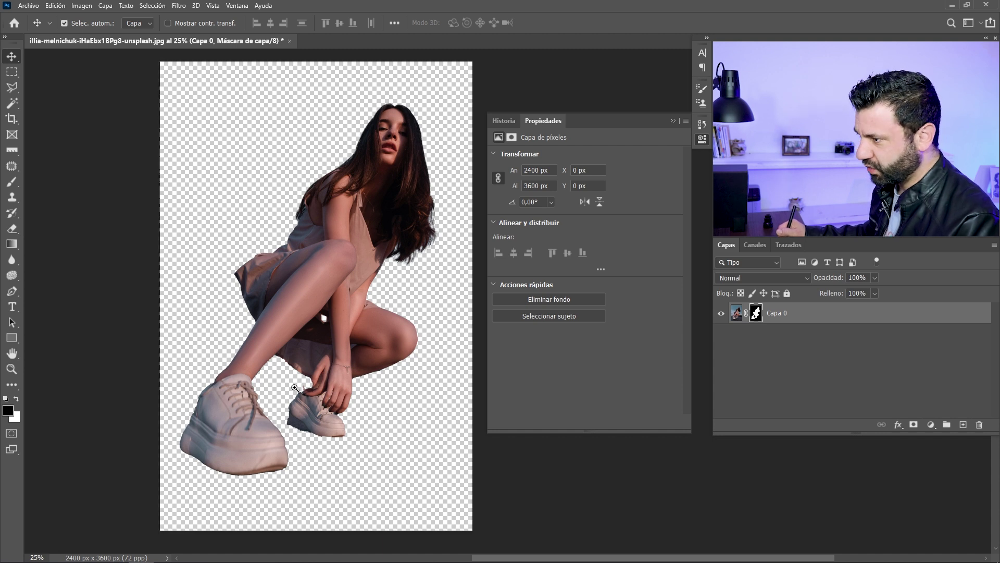
pyautogui.moveTo(292, 388); pyautogui.dragTo(361, 375)
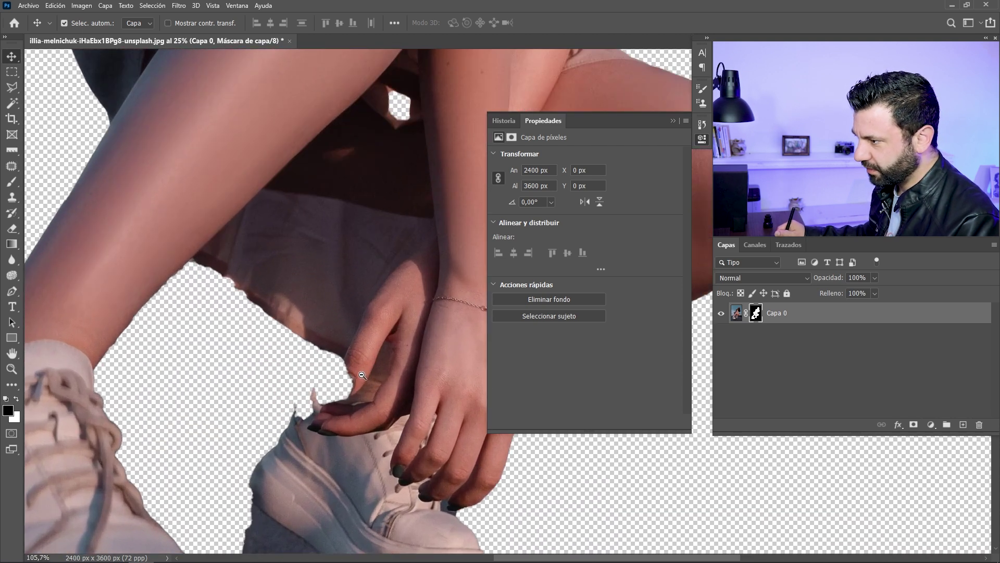
pyautogui.moveTo(361, 375); pyautogui.dragTo(363, 375)
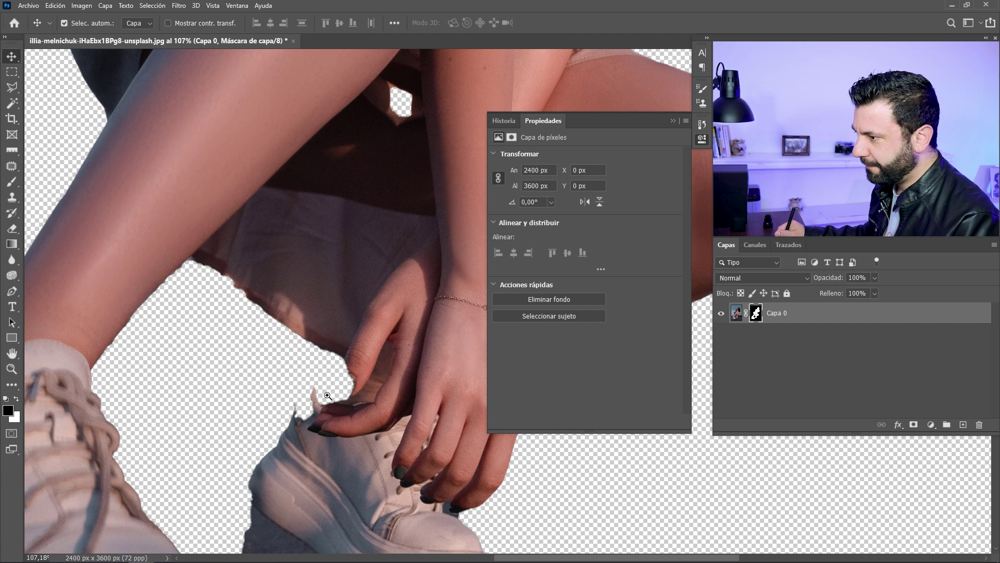
pyautogui.scroll(-2, 325, 368)
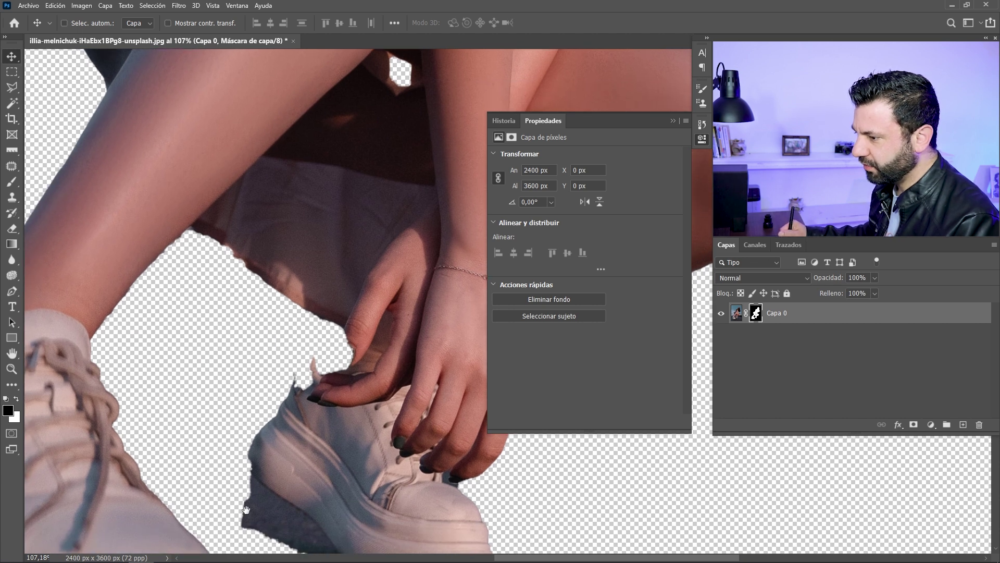
pyautogui.scroll(-3, 245, 516)
pyautogui.scroll(-2, 255, 484)
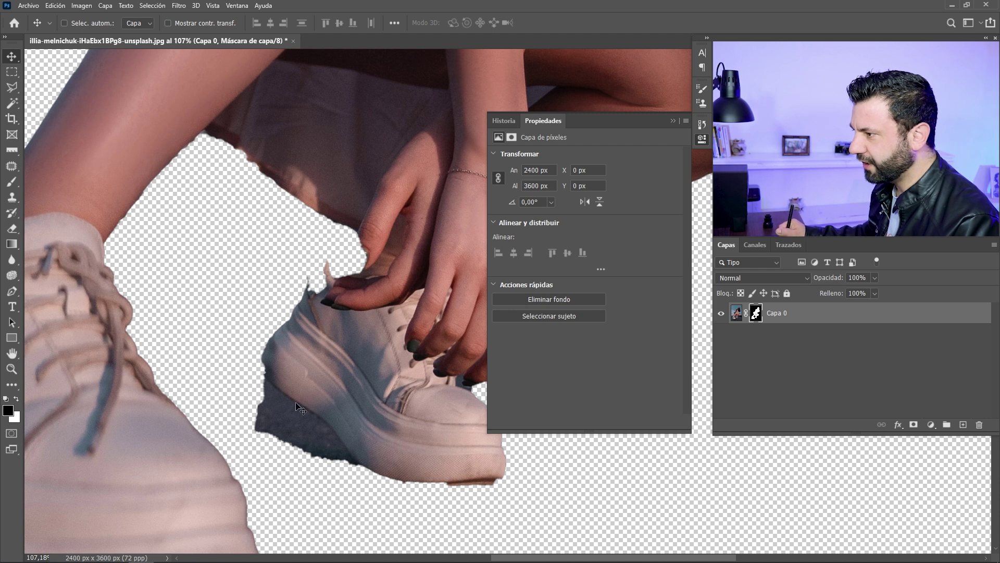
pyautogui.moveTo(345, 346); pyautogui.dragTo(315, 391)
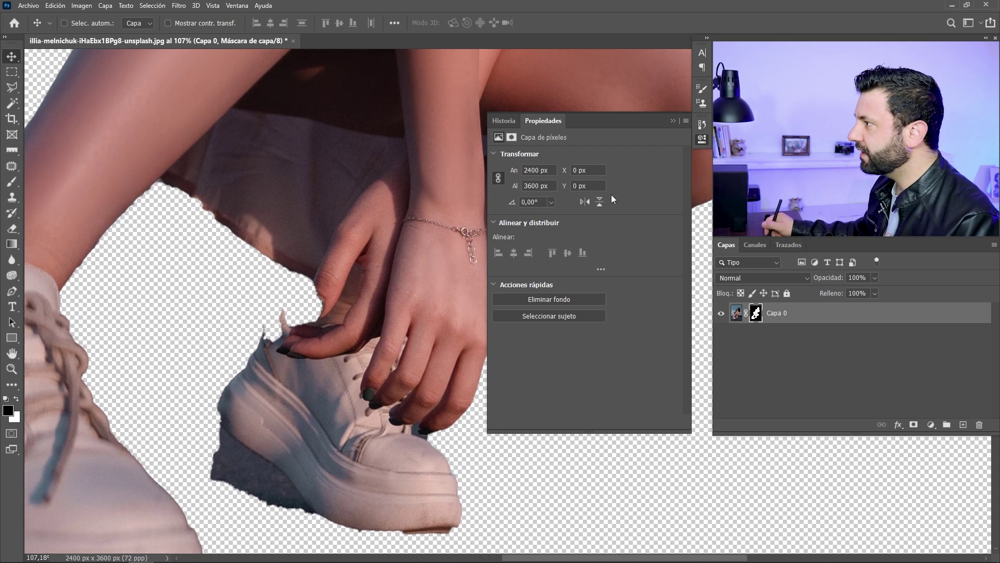
pyautogui.click(702, 139)
pyautogui.moveTo(486, 270); pyautogui.dragTo(444, 276)
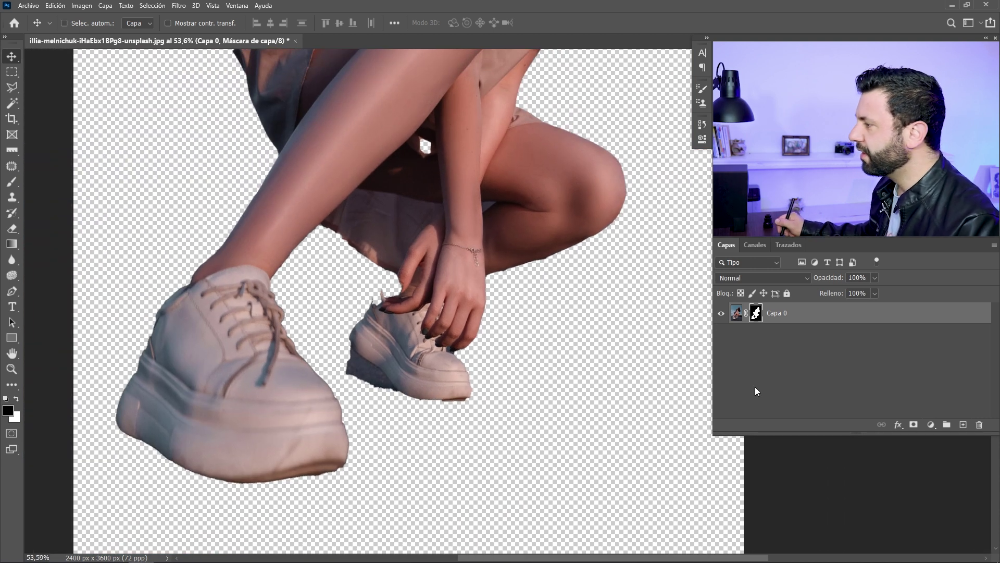
# Add a Color uniforme fill layer set to blue.
pyautogui.click(931, 425)
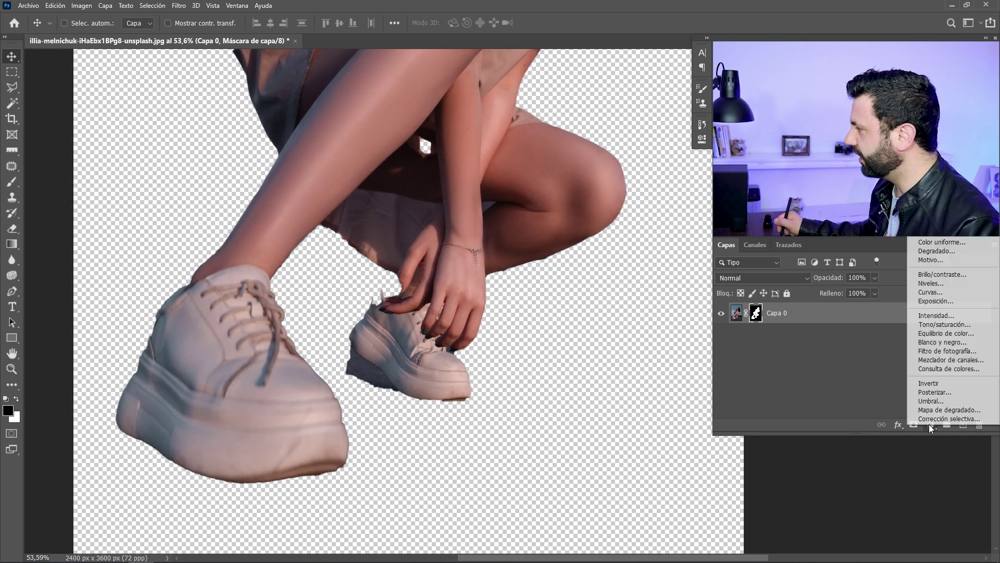
pyautogui.click(936, 243)
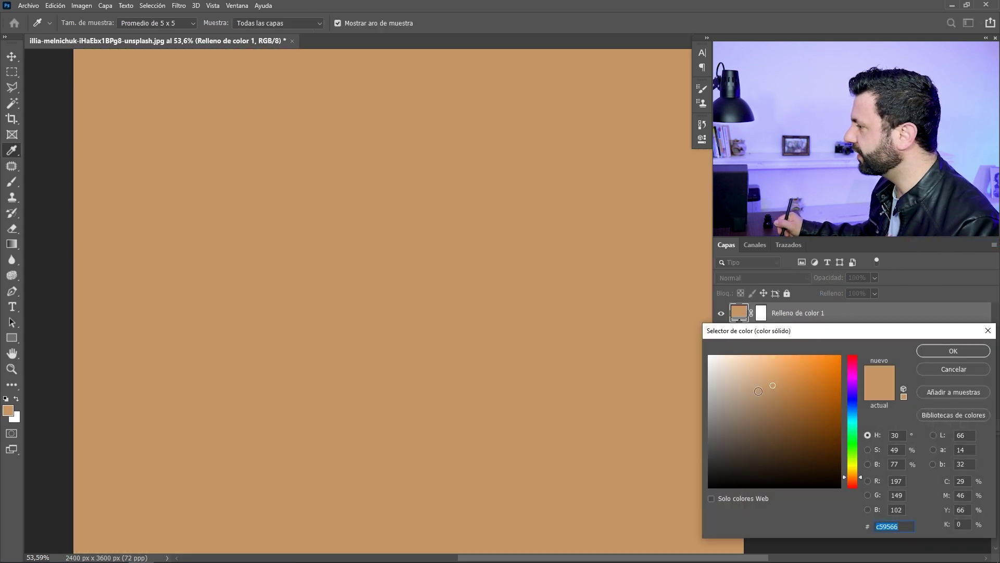
pyautogui.moveTo(801, 423)
pyautogui.mouseDown()
pyautogui.moveTo(698, 361)
pyautogui.moveTo(670, 402)
pyautogui.mouseUp()
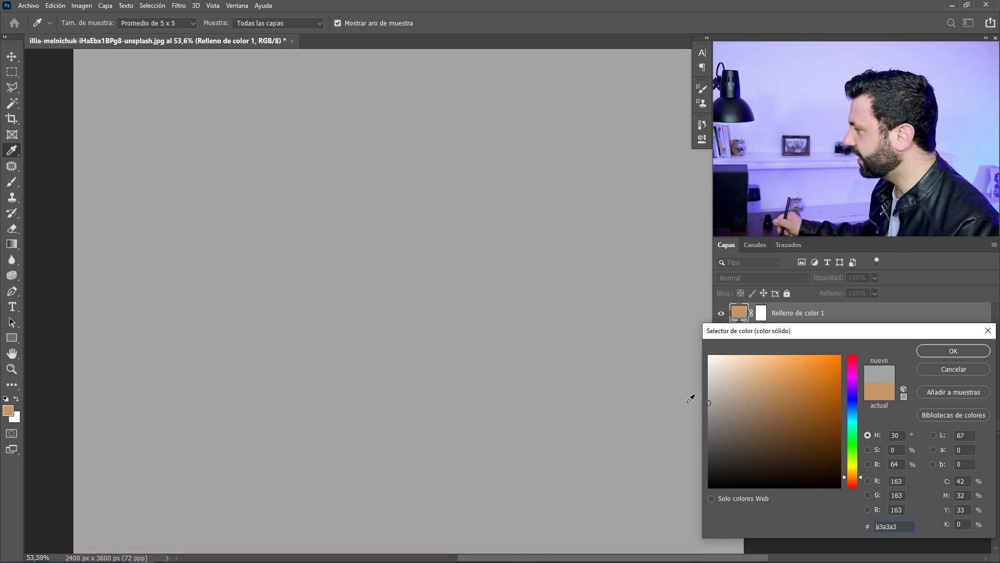
pyautogui.moveTo(844, 373)
pyautogui.mouseDown()
pyautogui.moveTo(855, 354)
pyautogui.moveTo(852, 399)
pyautogui.moveTo(867, 341)
pyautogui.moveTo(854, 349)
pyautogui.mouseUp()
pyautogui.press('Return')
# Move the blue fill layer below Capa 0 and reselect Capa 0 and its mask.
pyautogui.press('v')
pyautogui.moveTo(826, 315); pyautogui.dragTo(820, 347)
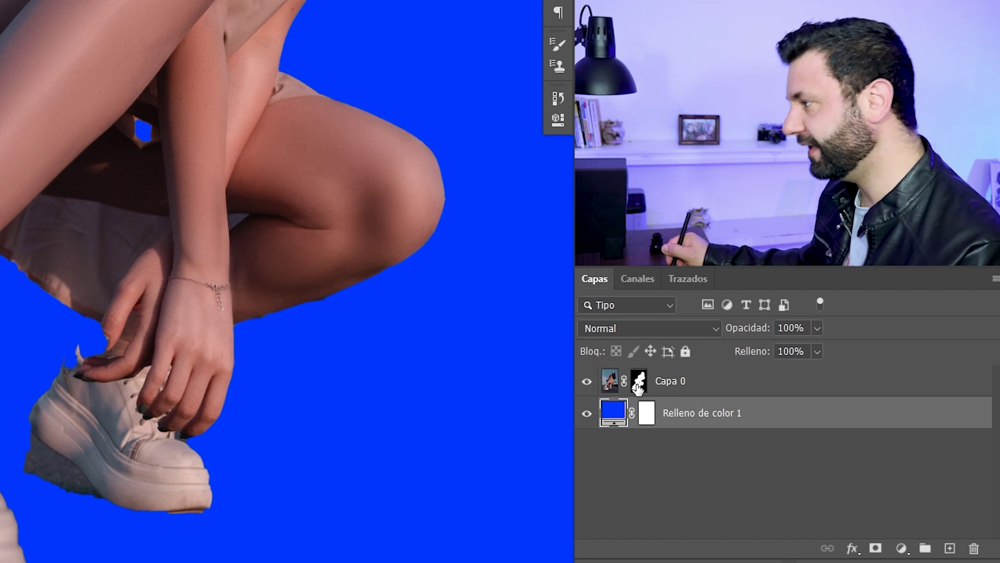
pyautogui.click(639, 388)
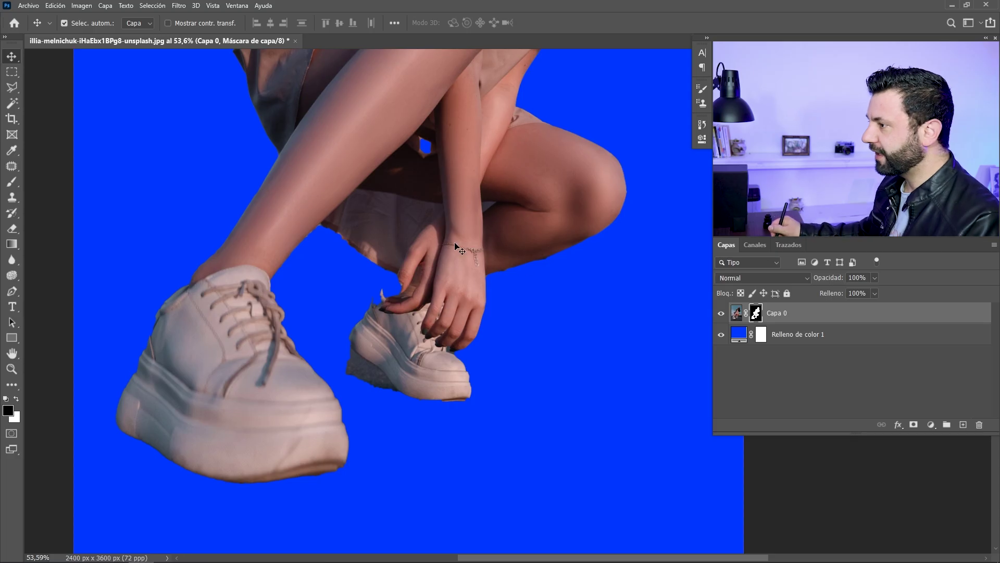
pyautogui.scroll(-5, 409, 298)
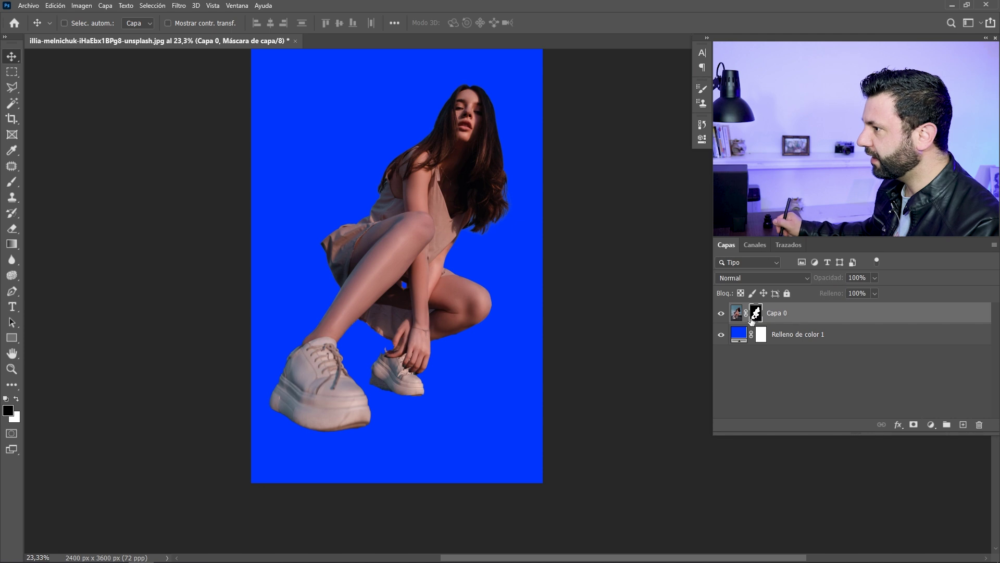
pyautogui.keyDown('alt'); pyautogui.click(756, 314); pyautogui.keyUp('alt')
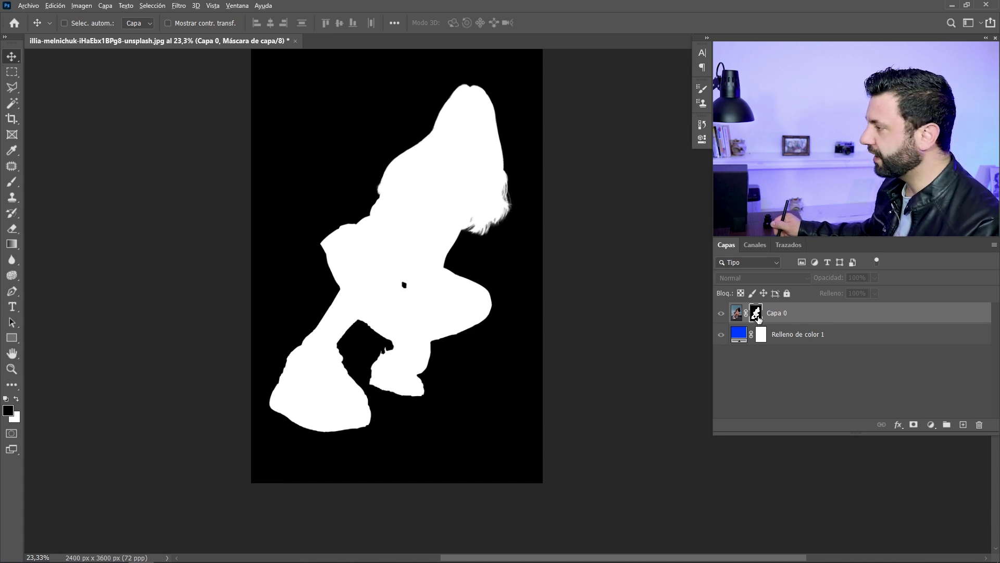
pyautogui.keyDown('alt'); pyautogui.click(756, 315); pyautogui.keyUp('alt')
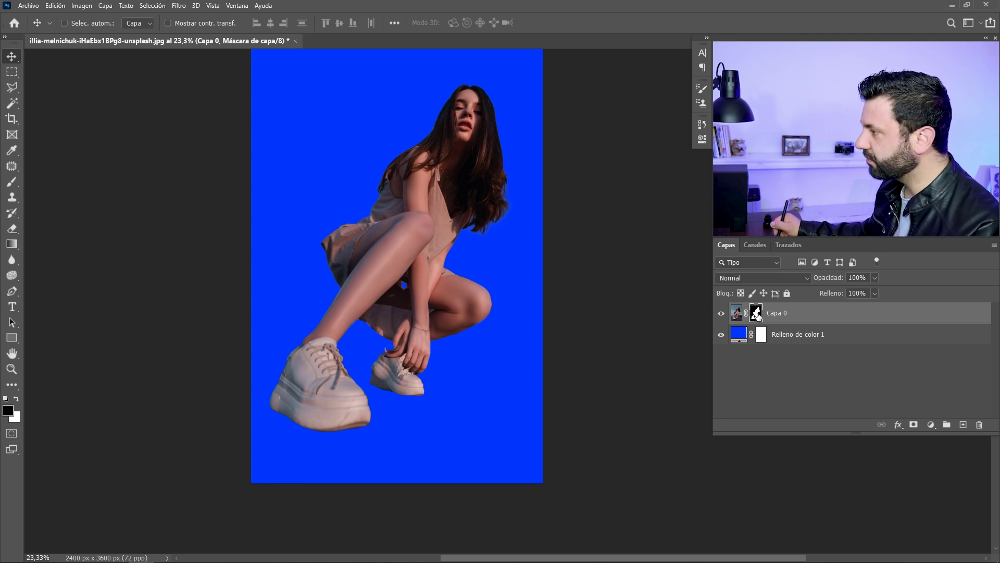
pyautogui.keyDown('shift'); pyautogui.click(756, 315); pyautogui.keyUp('shift')
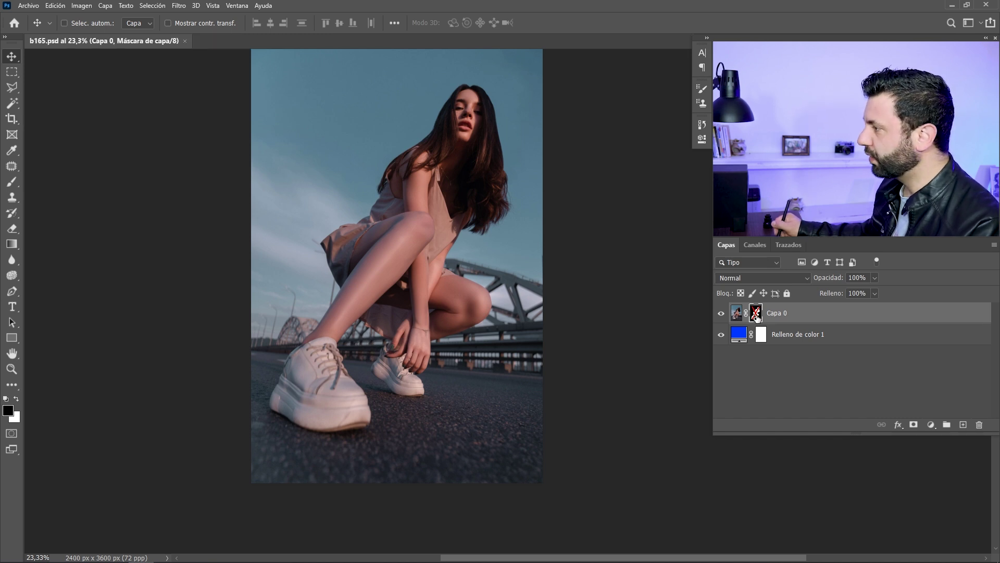
pyautogui.keyDown('shift'); pyautogui.click(756, 317); pyautogui.keyUp('shift')
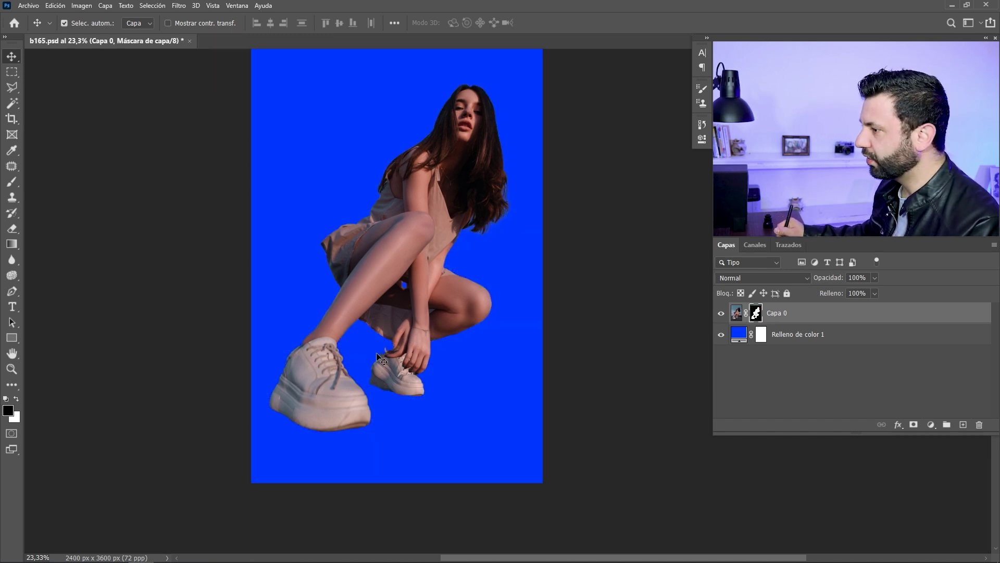
pyautogui.moveTo(389, 351); pyautogui.dragTo(433, 350)
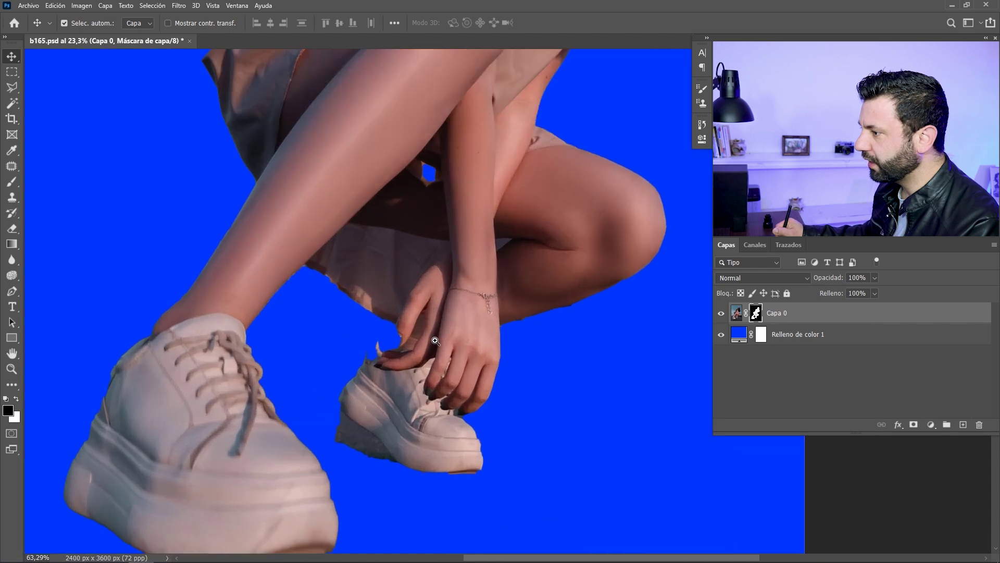
pyautogui.click(19, 184)
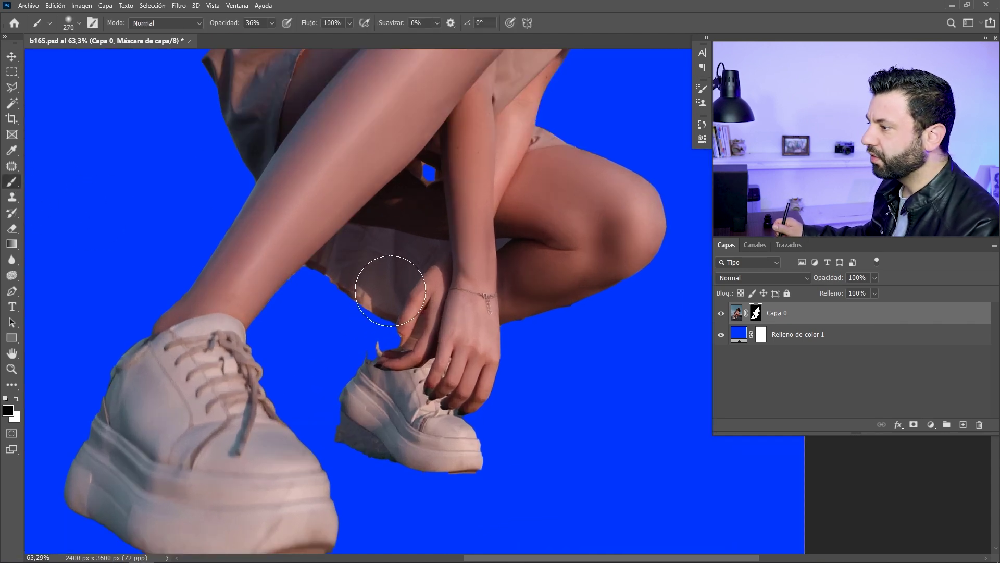
# Paint white on the mask with a softer brush to restore the fingernail and nearby shoe edge.
pyautogui.rightClick(396, 290)
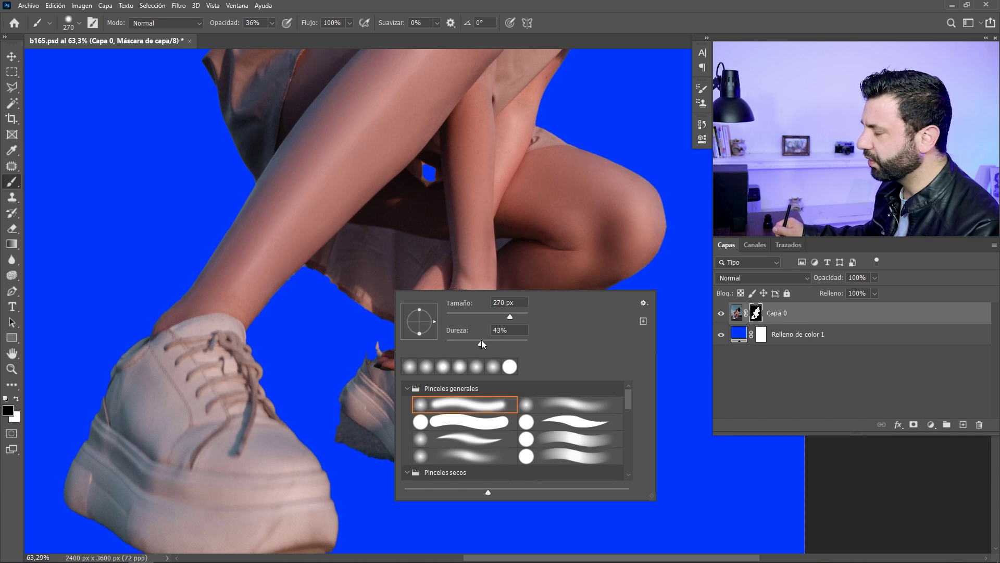
pyautogui.moveTo(487, 341); pyautogui.dragTo(485, 341)
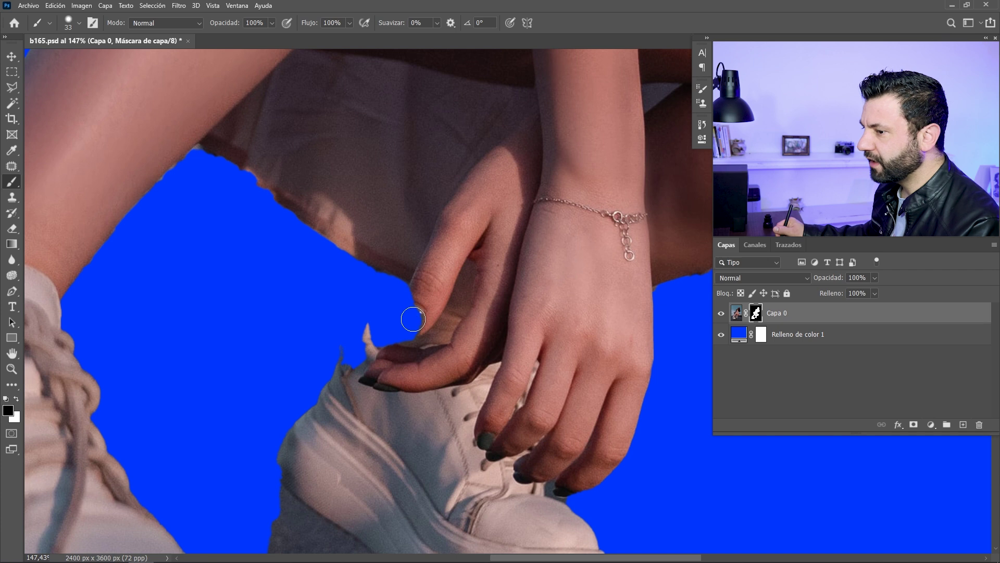
pyautogui.press('x')
pyautogui.moveTo(414, 313); pyautogui.dragTo(401, 316)
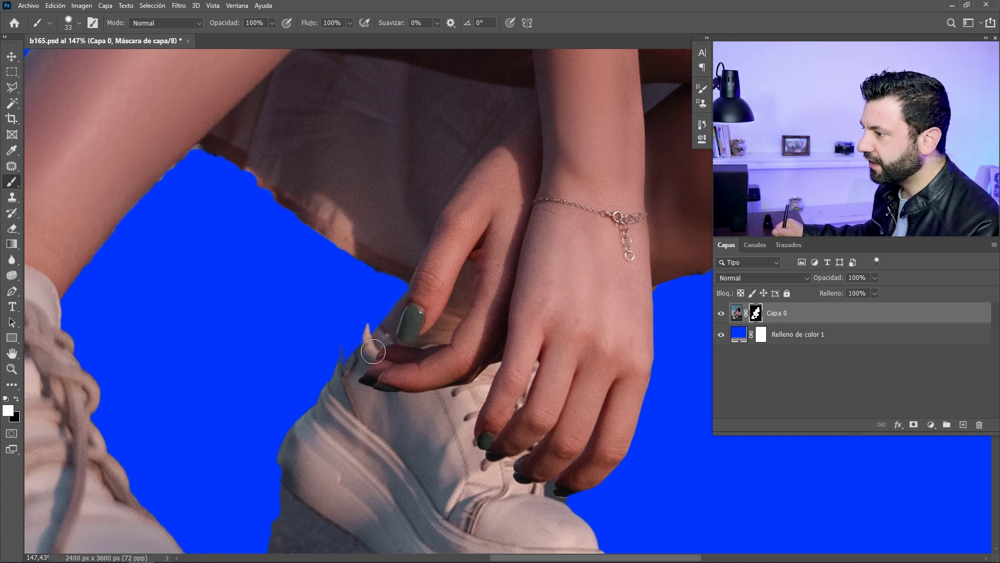
pyautogui.moveTo(352, 358)
pyautogui.mouseDown()
pyautogui.moveTo(409, 292)
pyautogui.moveTo(376, 408)
pyautogui.mouseUp()
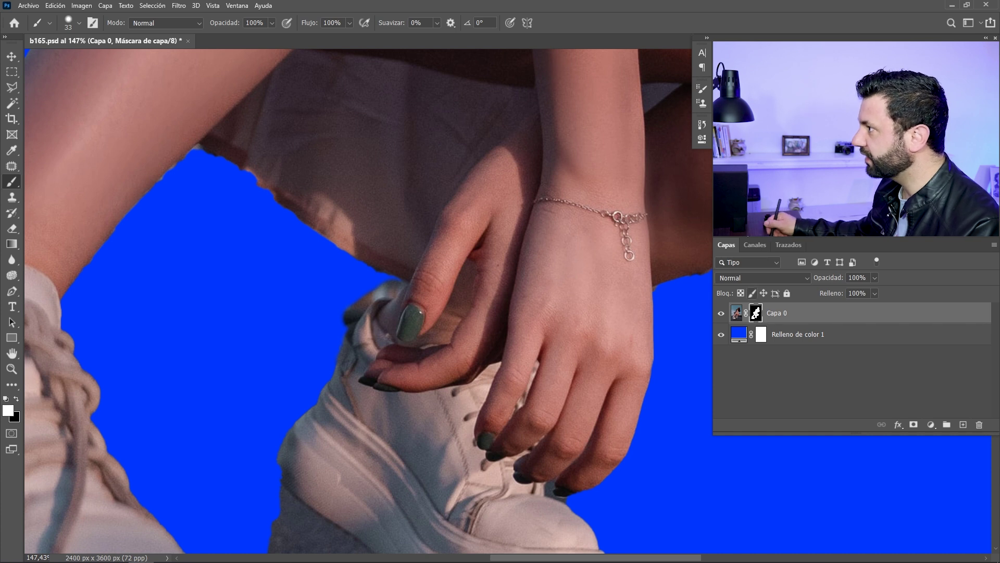
pyautogui.click(701, 140)
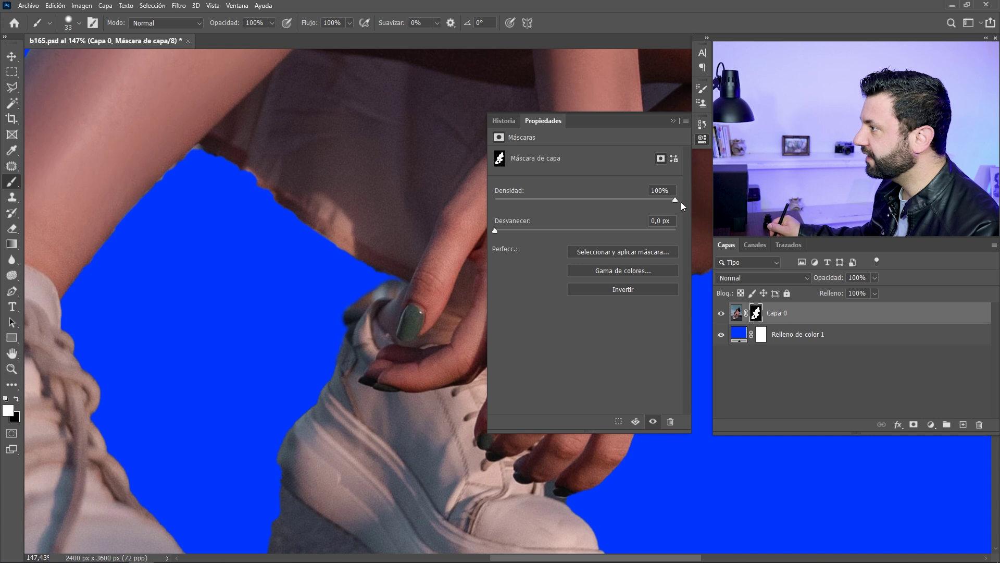
# Lower the mask density to about 70% and lighten the blue fill to 0054ff.
pyautogui.moveTo(643, 203); pyautogui.dragTo(636, 203)
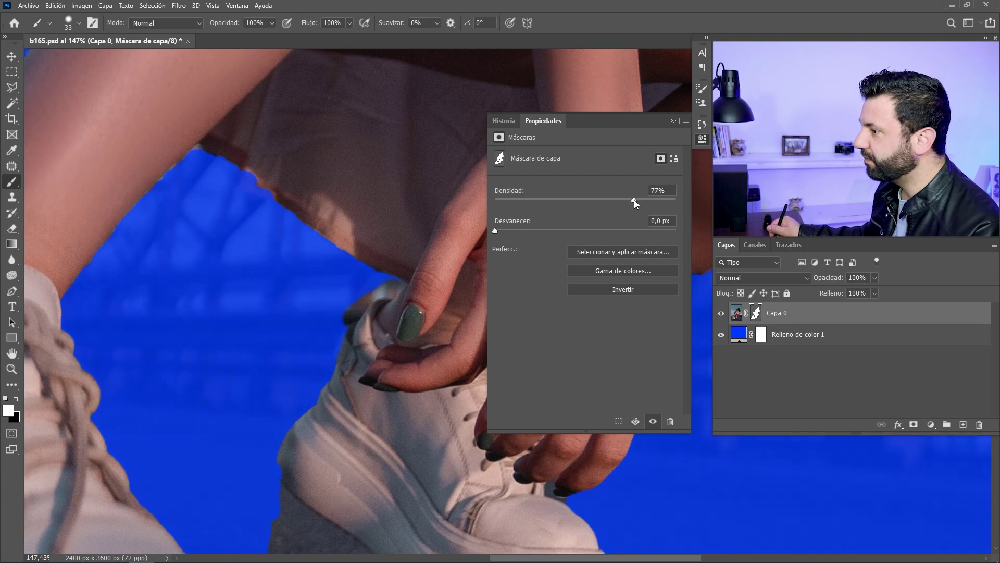
pyautogui.moveTo(631, 200); pyautogui.dragTo(623, 201)
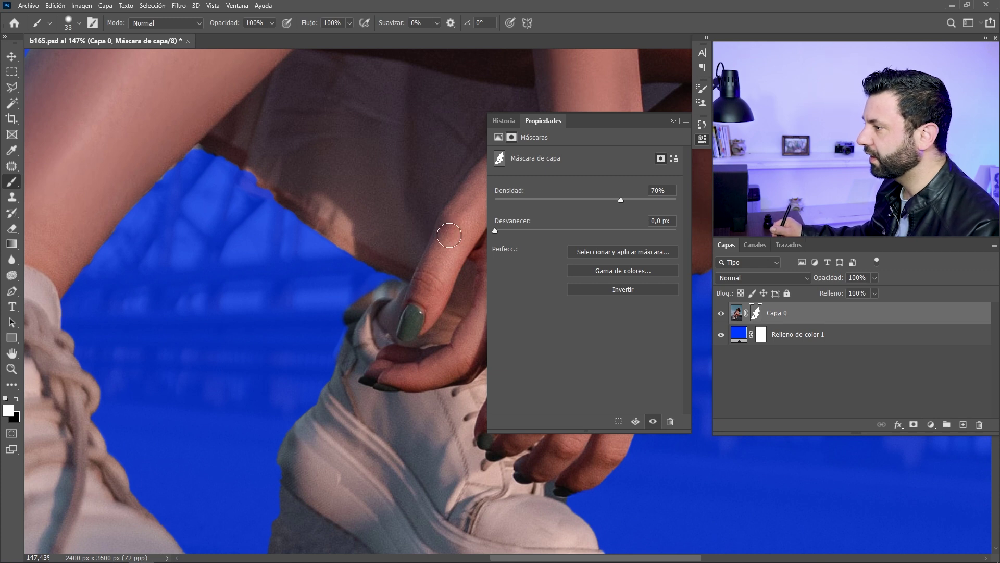
pyautogui.doubleClick(738, 336)
pyautogui.moveTo(850, 404); pyautogui.dragTo(849, 409)
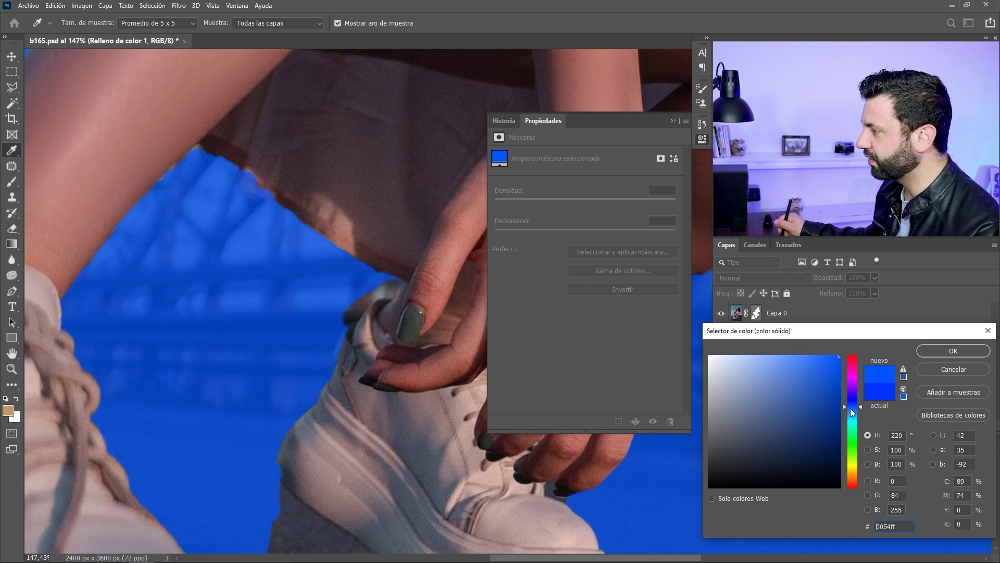
pyautogui.press('Return')
# Switch to the Brush, target Capa 0's layer mask, and reset colours to white and black.
pyautogui.press('b')
pyautogui.click(701, 139)
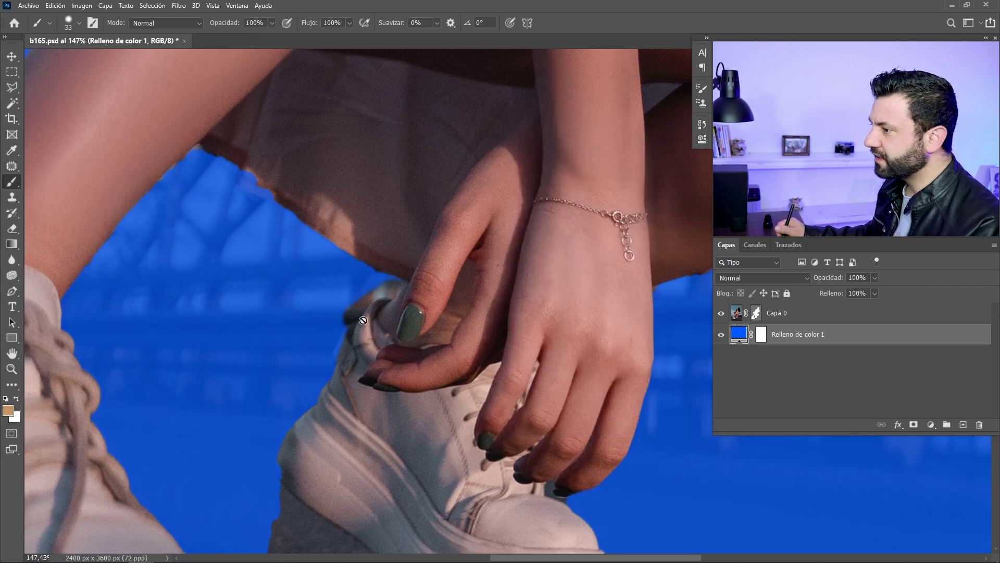
pyautogui.scroll(2, 339, 321)
pyautogui.scroll(1, 365, 310)
pyautogui.click(756, 314)
pyautogui.press('d')
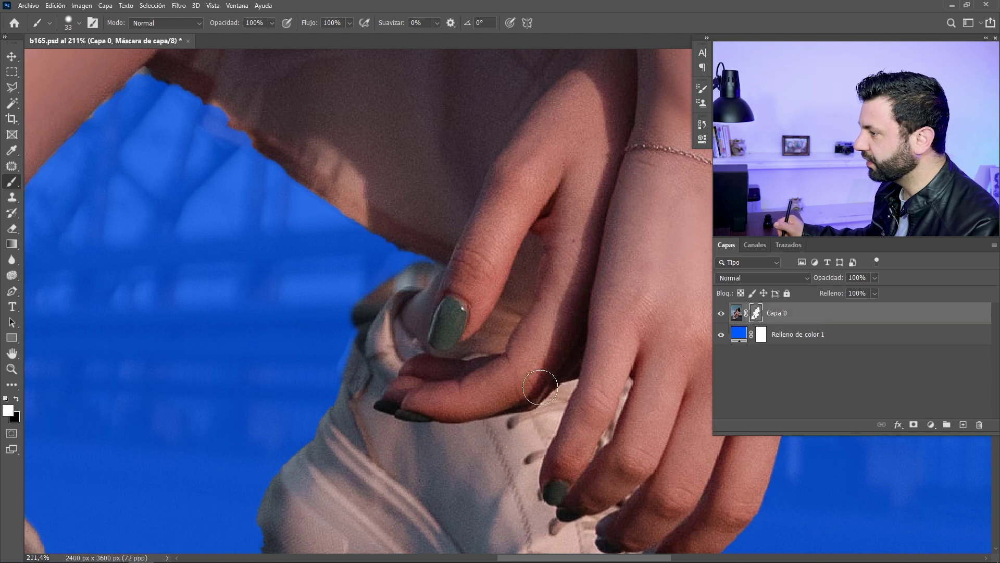
# Paint black with a smaller brush to hide the leftover background beside the fingertip.
pyautogui.keyDown('alt'); pyautogui.rightClick(347, 294); pyautogui.keyUp('alt')
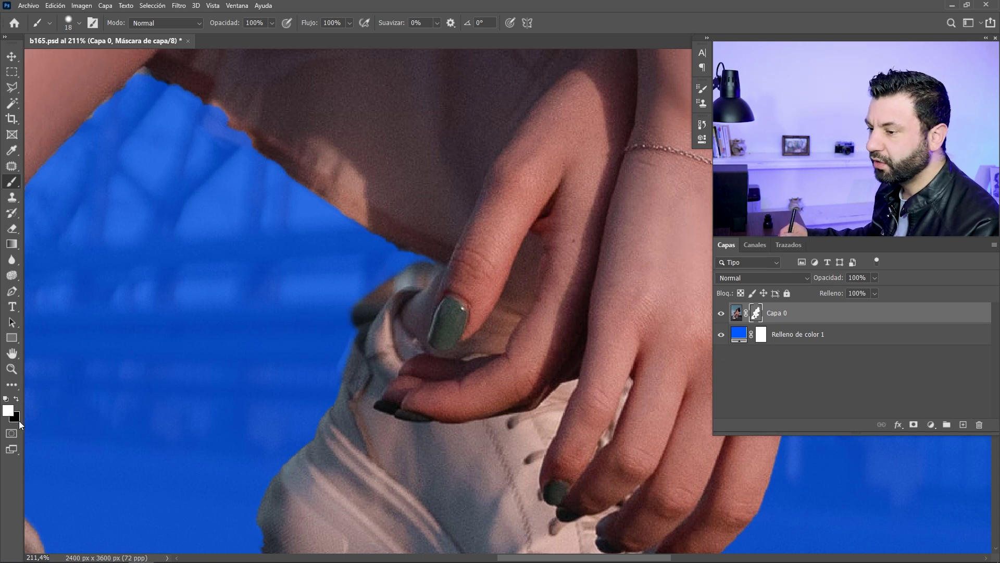
pyautogui.press('x')
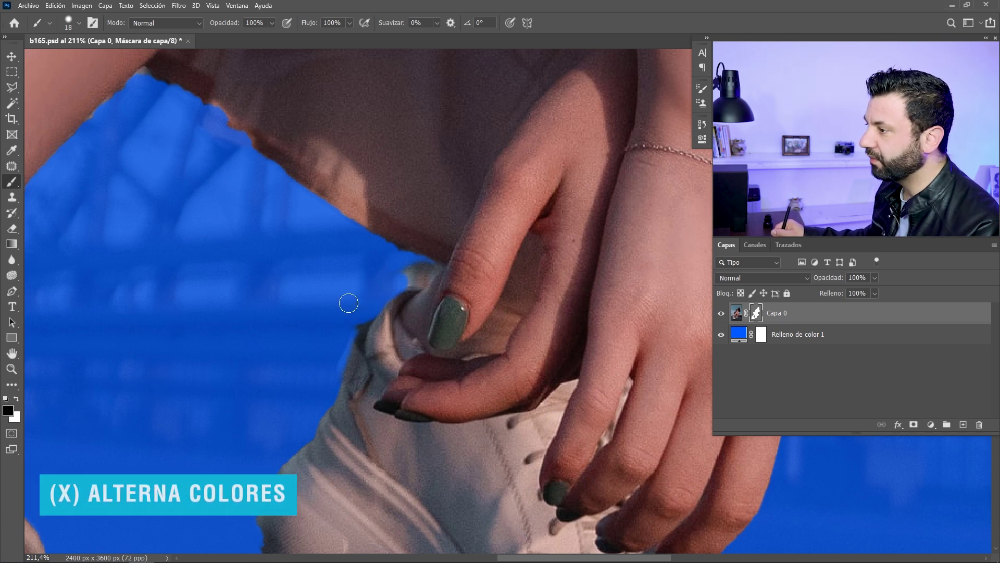
pyautogui.moveTo(432, 271); pyautogui.dragTo(412, 261)
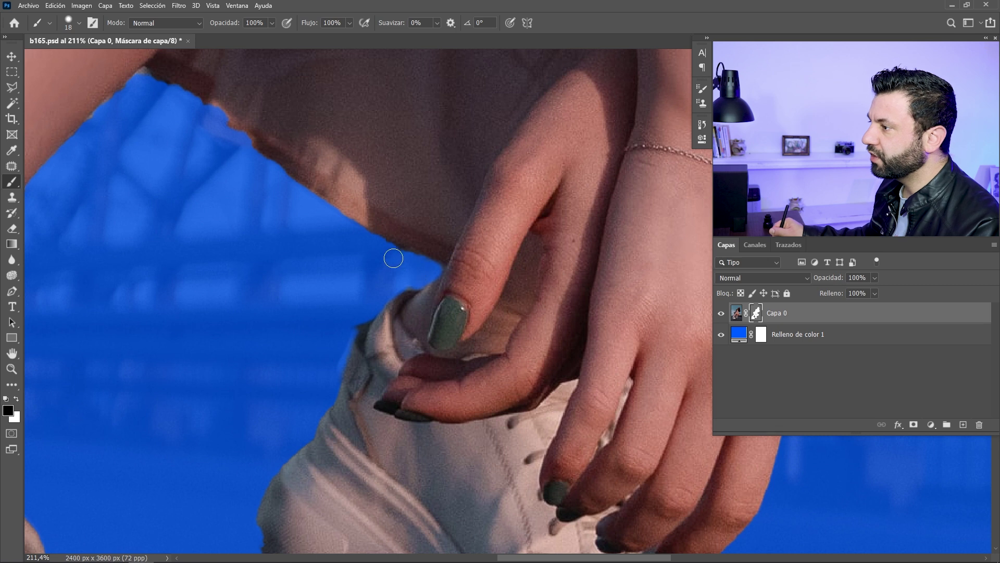
pyautogui.press('x')
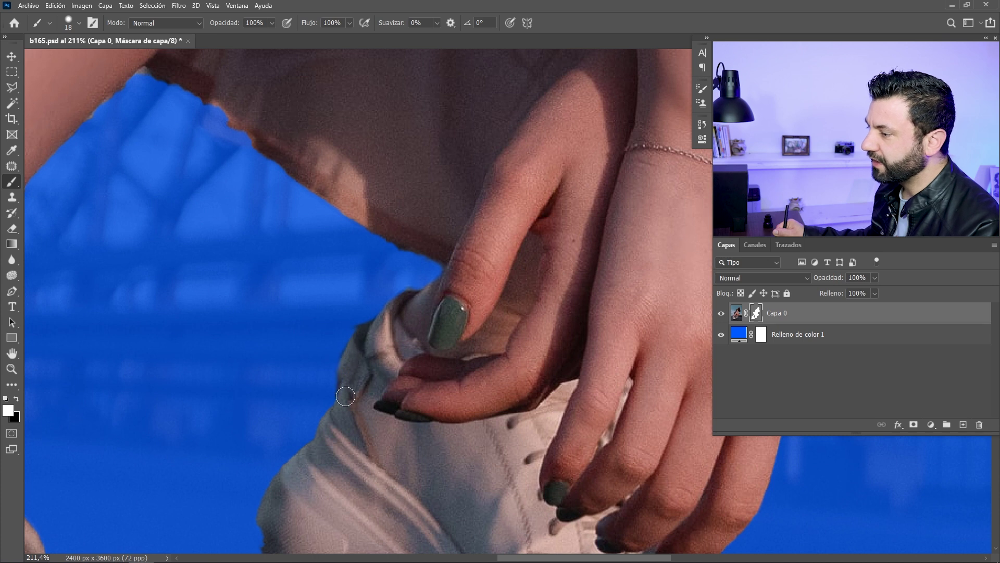
pyautogui.moveTo(346, 397); pyautogui.dragTo(301, 370)
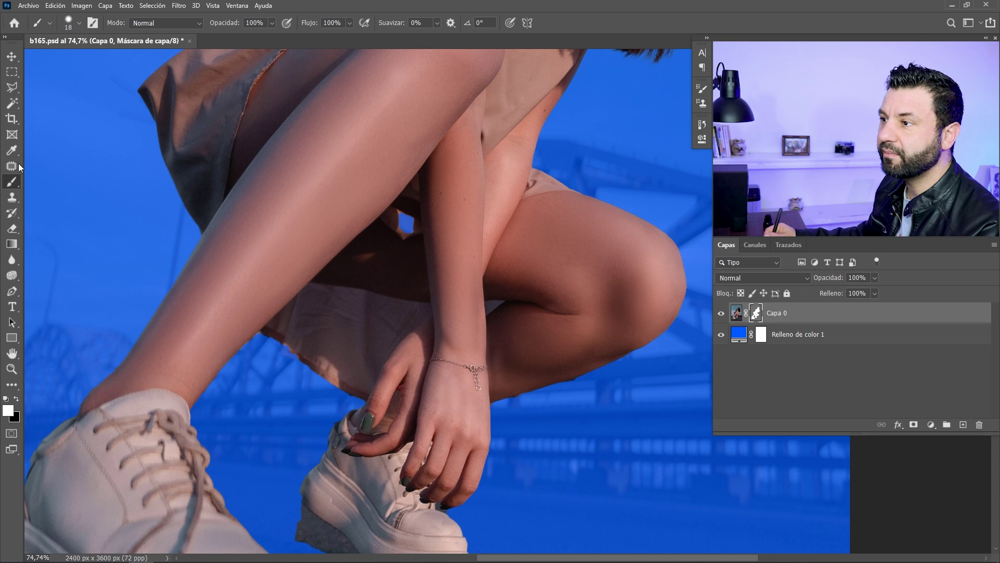
pyautogui.click(12, 92)
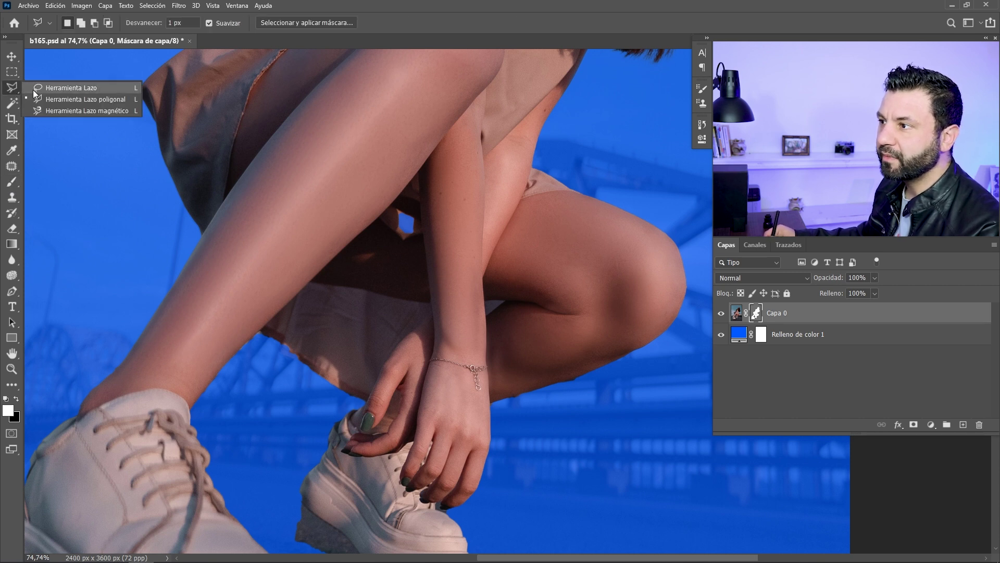
# Draw a Polygonal Lasso selection along the skirt edge between thigh and hand.
pyautogui.click(46, 103)
pyautogui.scroll(5, 248, 267)
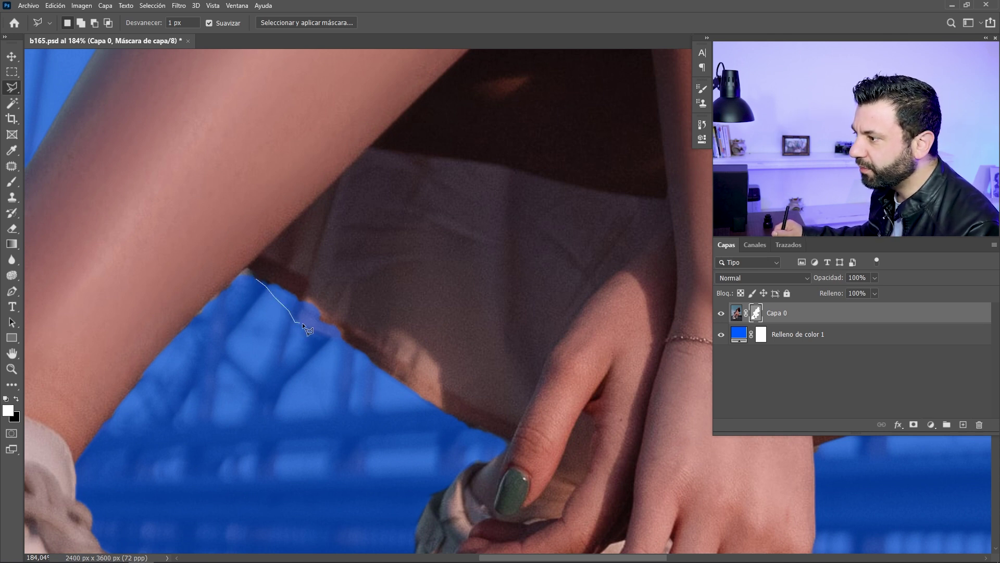
pyautogui.click(541, 354)
pyautogui.doubleClick(275, 242)
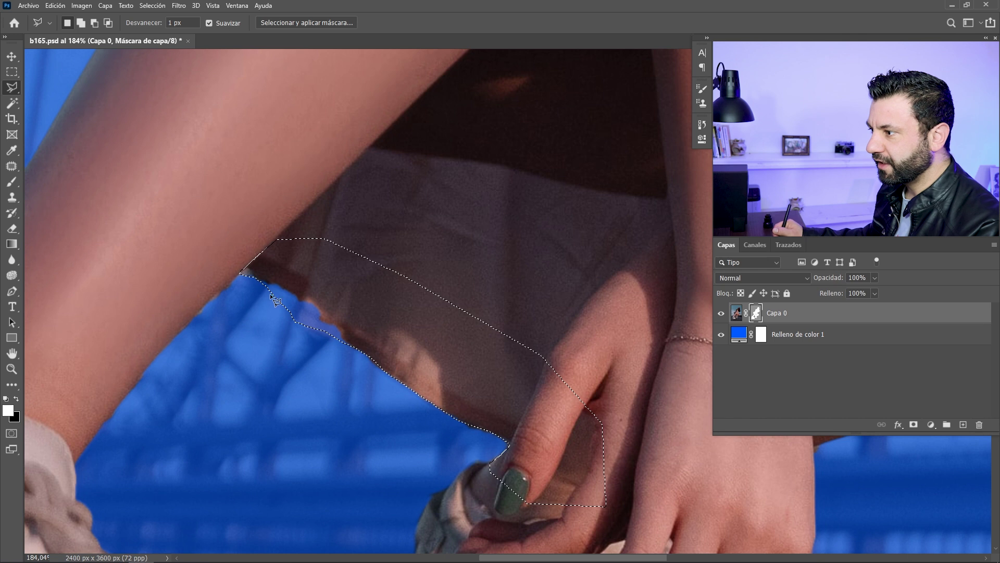
# Enlarge the brush on the mask, then start a new lasso outline at the thigh's edge.
pyautogui.press('b')
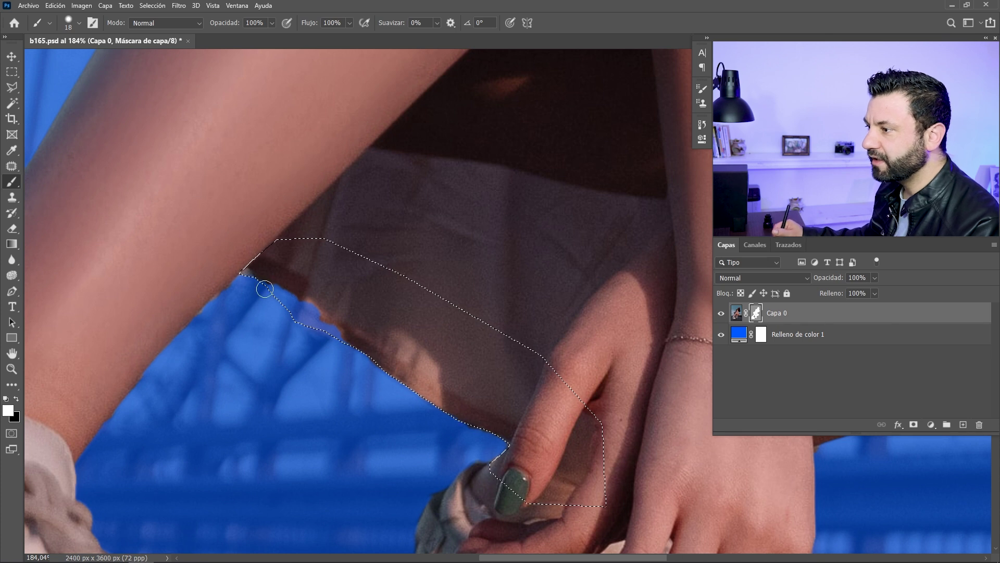
pyautogui.moveTo(299, 297); pyautogui.dragTo(313, 290)
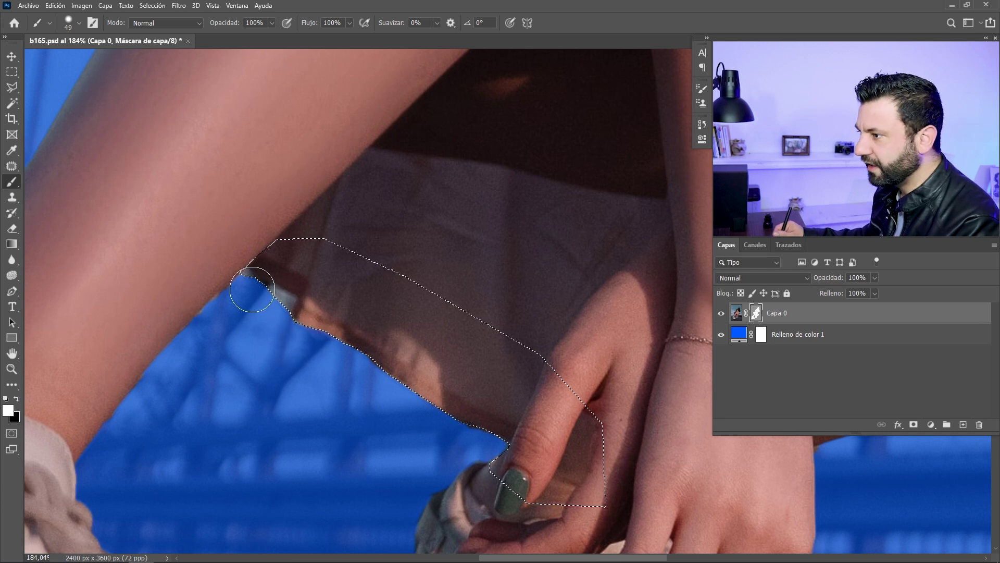
pyautogui.press('l')
pyautogui.click(243, 263)
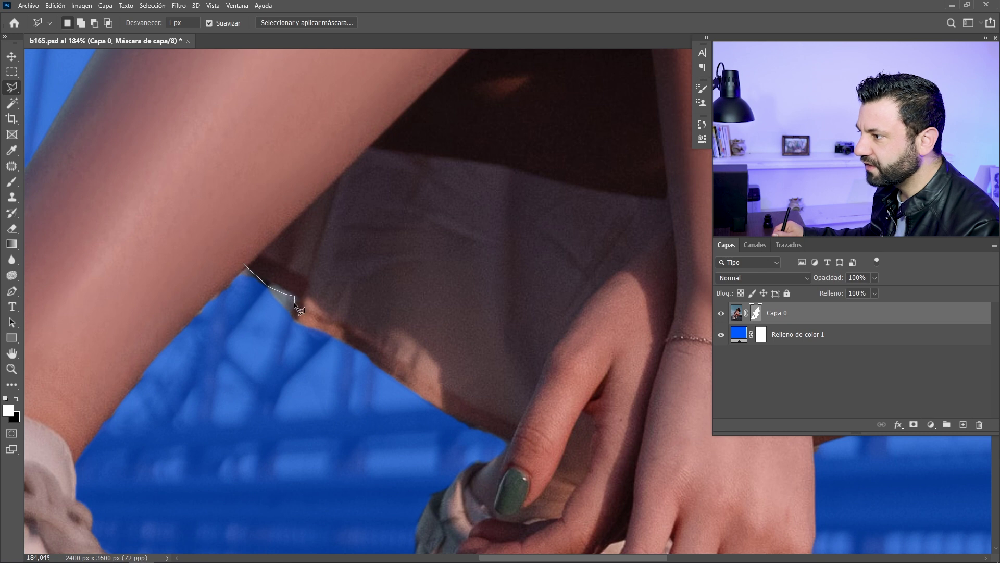
# Close the lasso outline around the background patch between thigh and skirt edge.
pyautogui.click(289, 326)
pyautogui.click(241, 355)
pyautogui.click(222, 320)
pyautogui.click(202, 319)
pyautogui.click(243, 264)
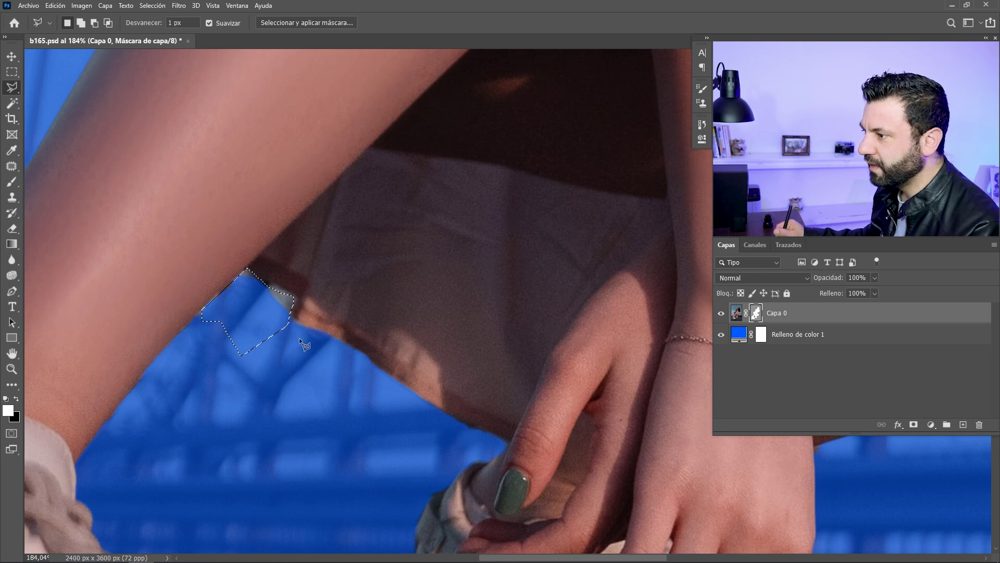
# Paint black inside the selection to mask out the patch, then deselect.
pyautogui.press('b')
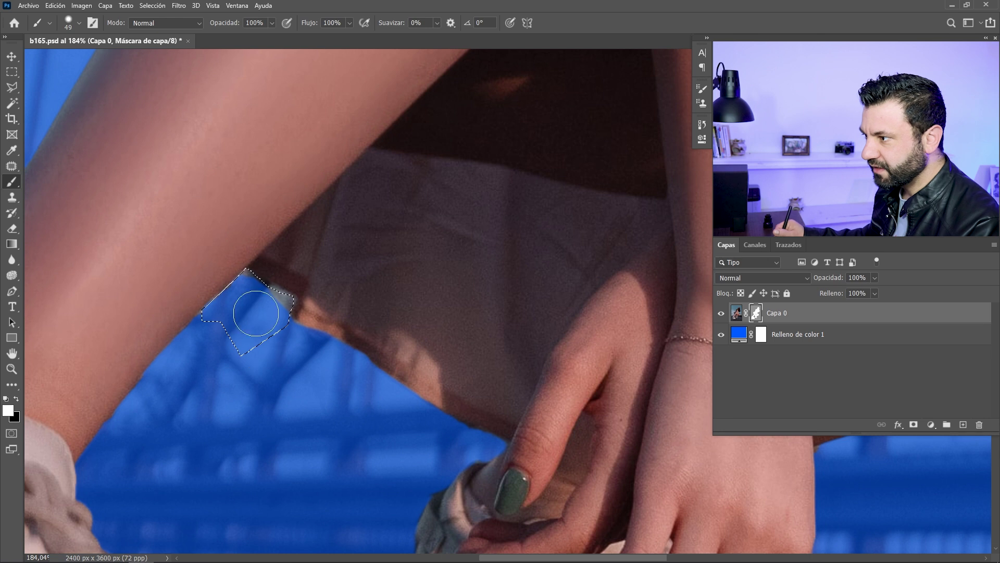
pyautogui.press('x')
pyautogui.moveTo(278, 313)
pyautogui.mouseDown()
pyautogui.moveTo(250, 275)
pyautogui.moveTo(229, 309)
pyautogui.mouseUp()
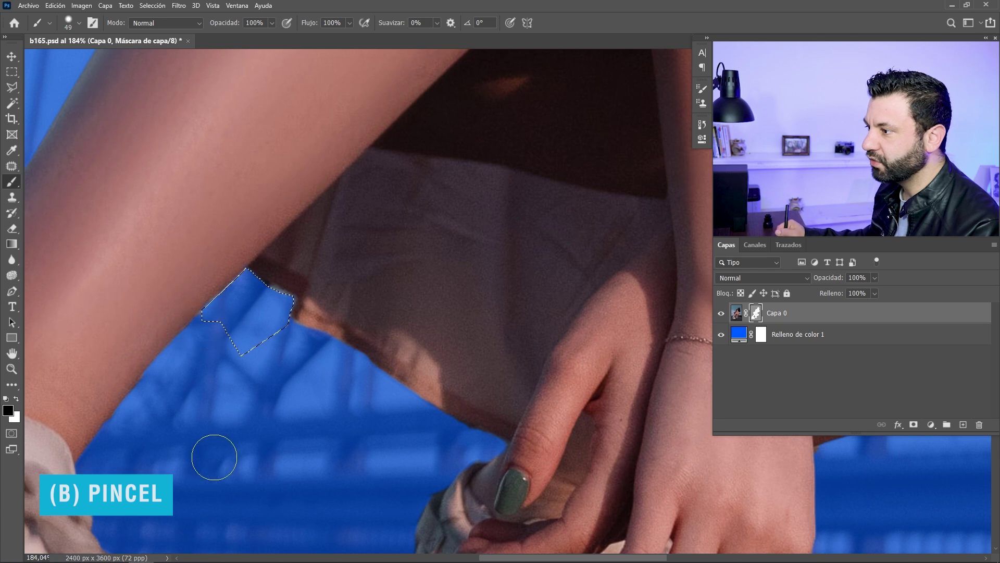
pyautogui.hotkey('ctrl', 'd')
pyautogui.scroll(-2, 300, 393)
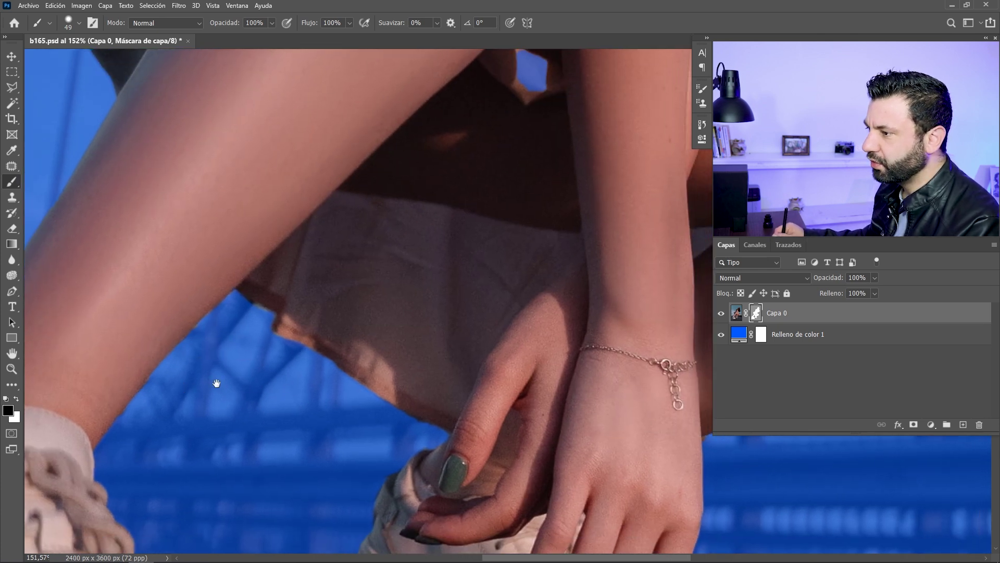
pyautogui.moveTo(269, 377); pyautogui.dragTo(313, 398)
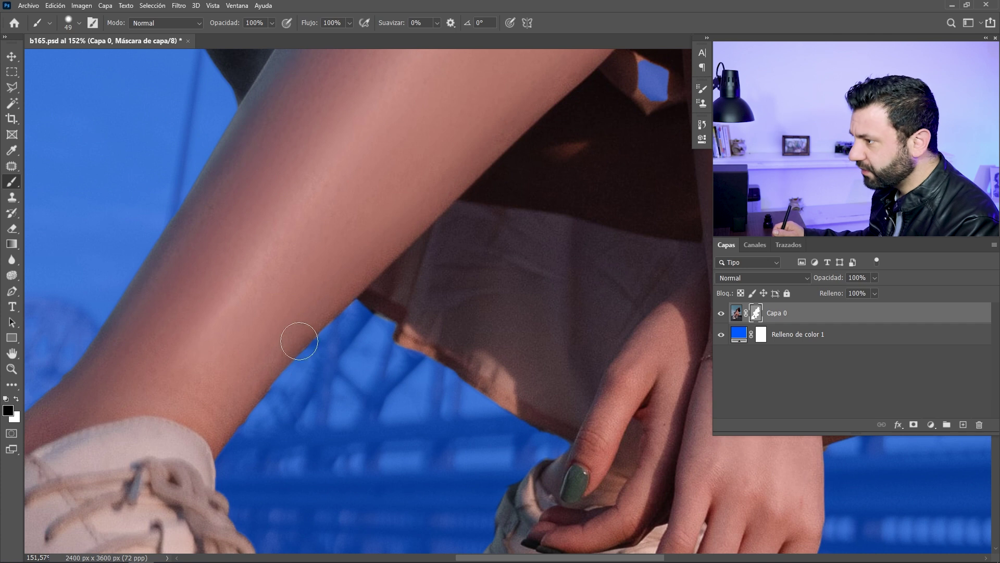
pyautogui.press('l')
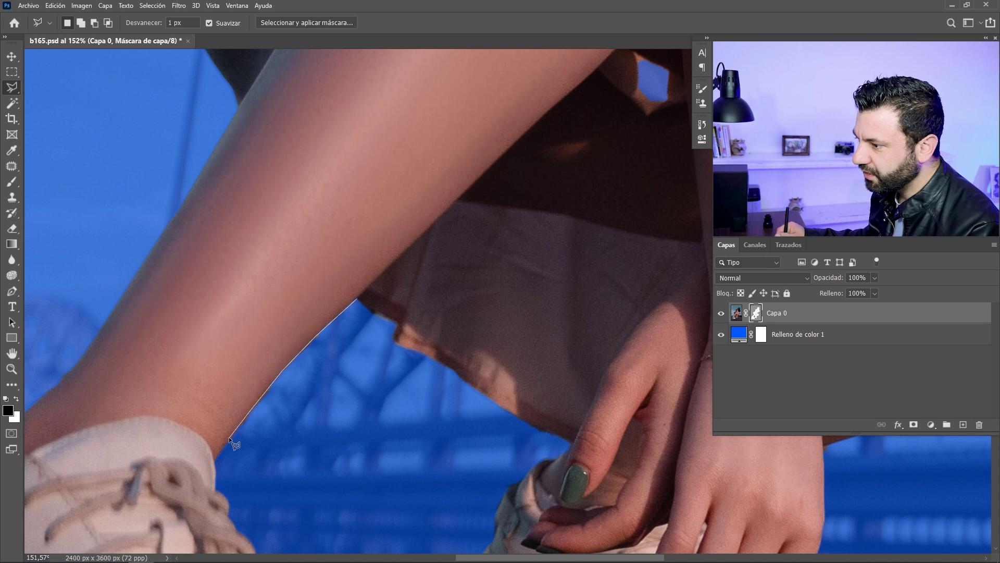
# Outline the background area beneath the thigh with a polygonal lasso selection.
pyautogui.click(217, 456)
pyautogui.click(221, 486)
pyautogui.click(311, 501)
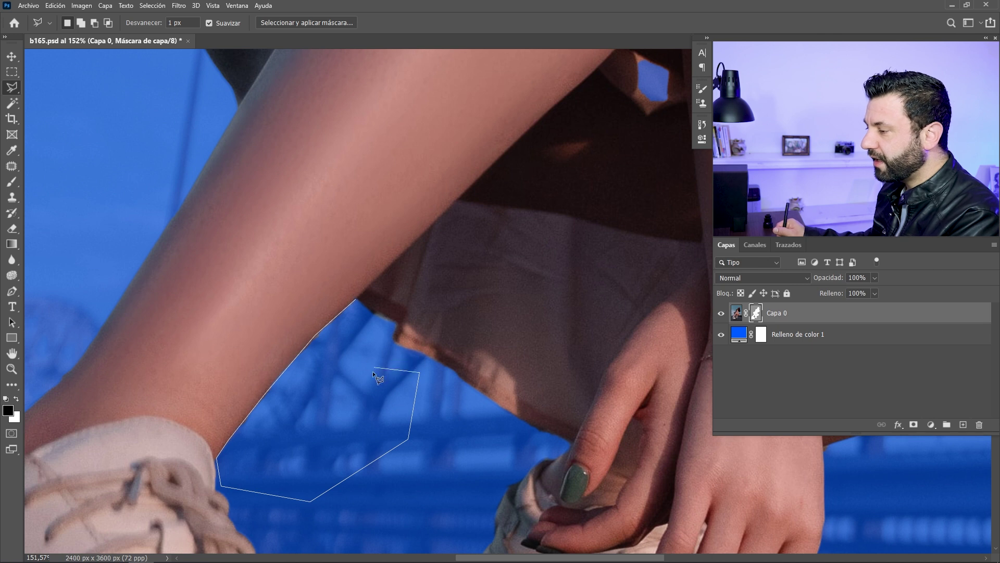
pyautogui.click(395, 379)
pyautogui.click(383, 330)
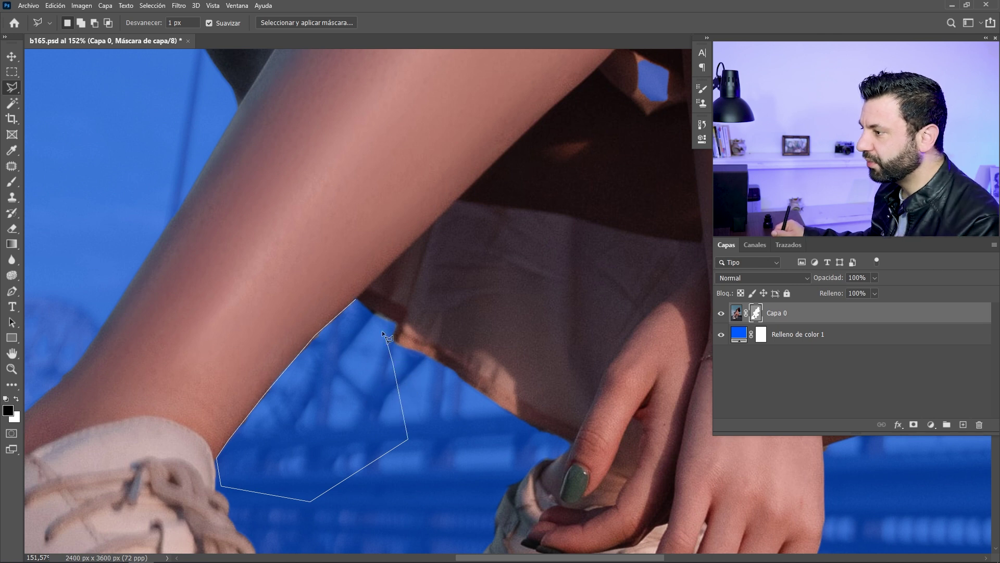
pyautogui.click(357, 301)
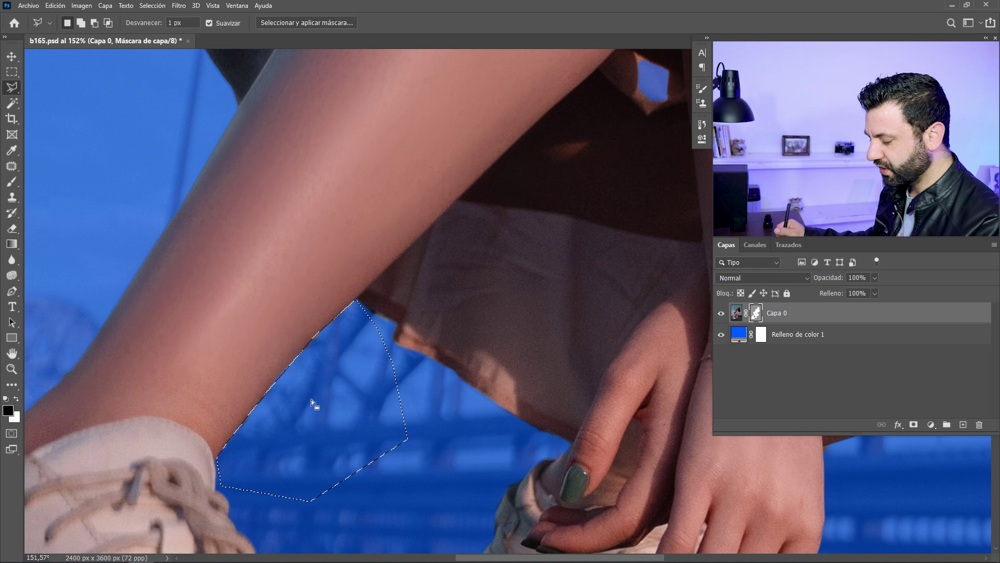
# Repaint the selected area white on the mask with a smaller brush, then deselect.
pyautogui.press('b')
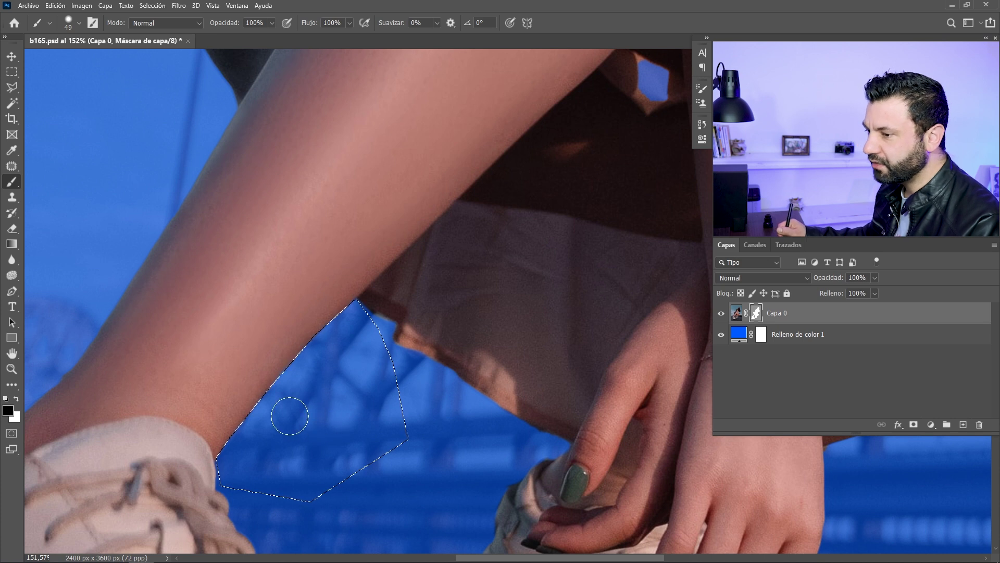
pyautogui.press('x')
pyautogui.moveTo(248, 405); pyautogui.dragTo(239, 408)
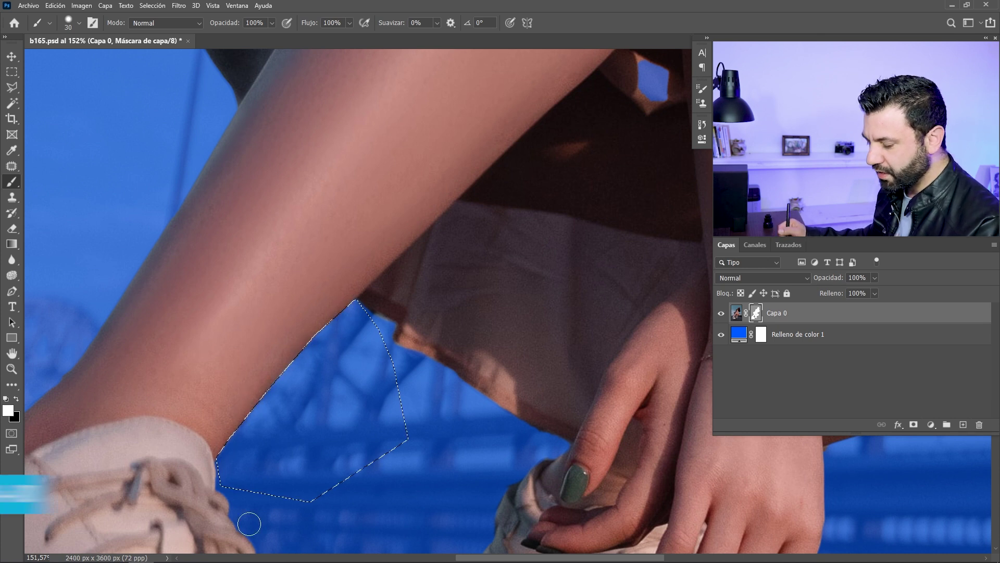
pyautogui.hotkey('ctrl', 'd')
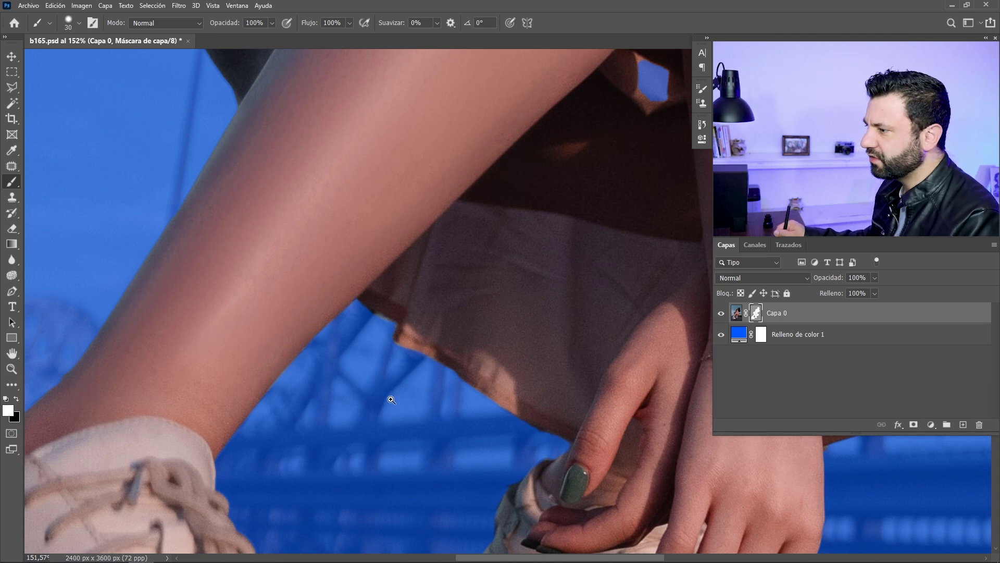
pyautogui.moveTo(392, 400); pyautogui.dragTo(302, 399)
pyautogui.moveTo(415, 355)
pyautogui.mouseDown()
pyautogui.moveTo(320, 388)
pyautogui.moveTo(329, 369)
pyautogui.mouseUp()
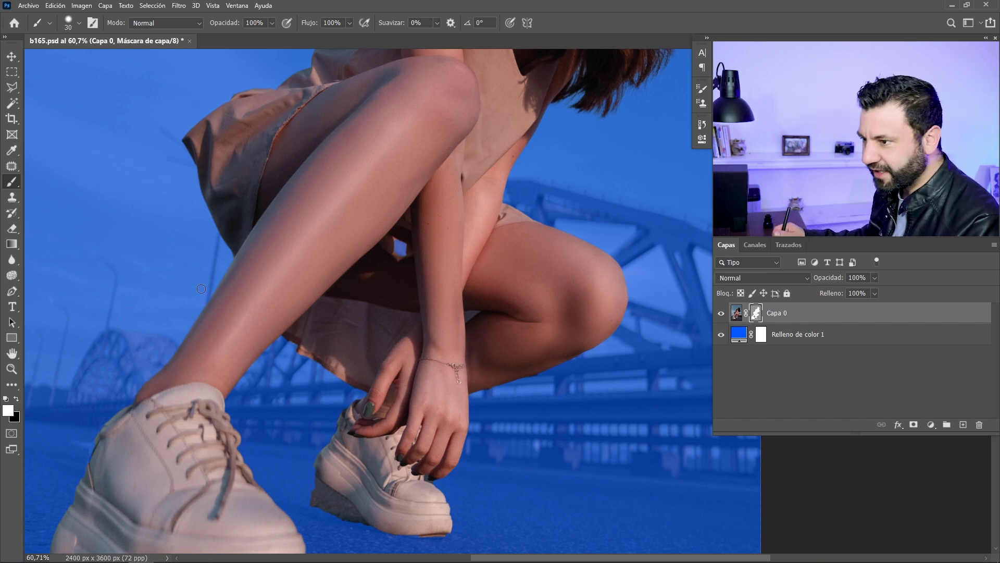
pyautogui.press('x')
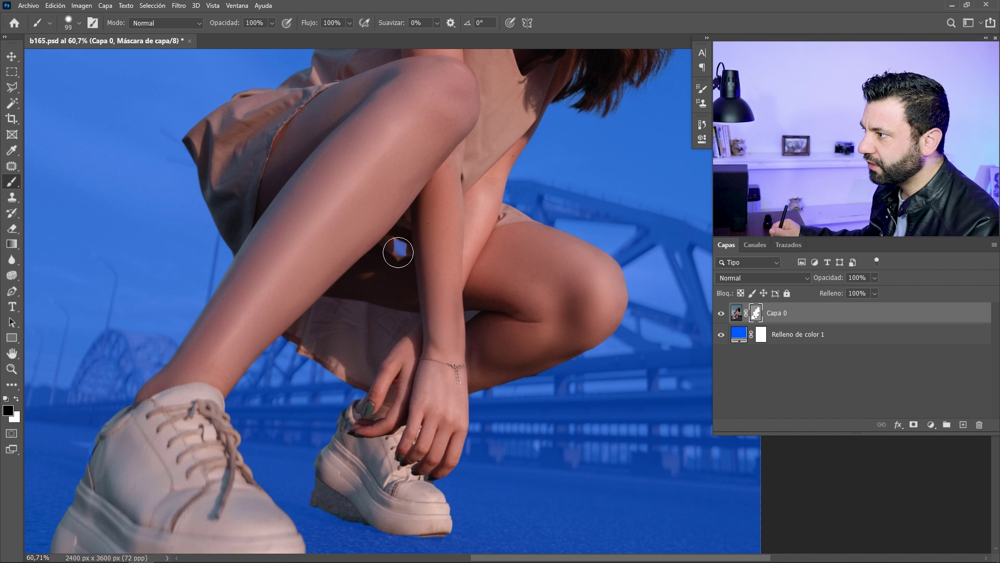
pyautogui.press('x')
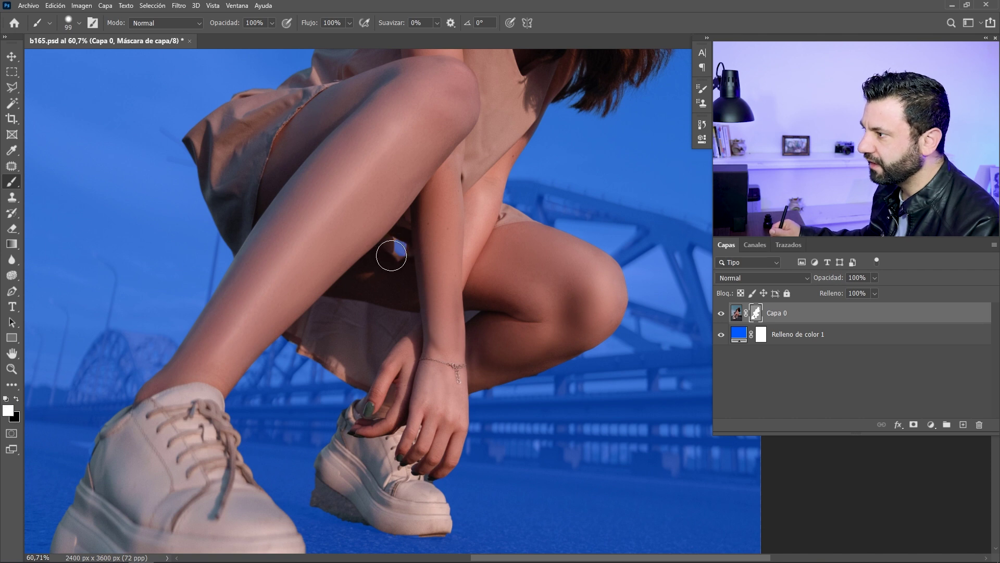
pyautogui.moveTo(334, 409)
pyautogui.mouseDown()
pyautogui.moveTo(353, 353)
pyautogui.moveTo(342, 374)
pyautogui.moveTo(299, 391)
pyautogui.mouseUp()
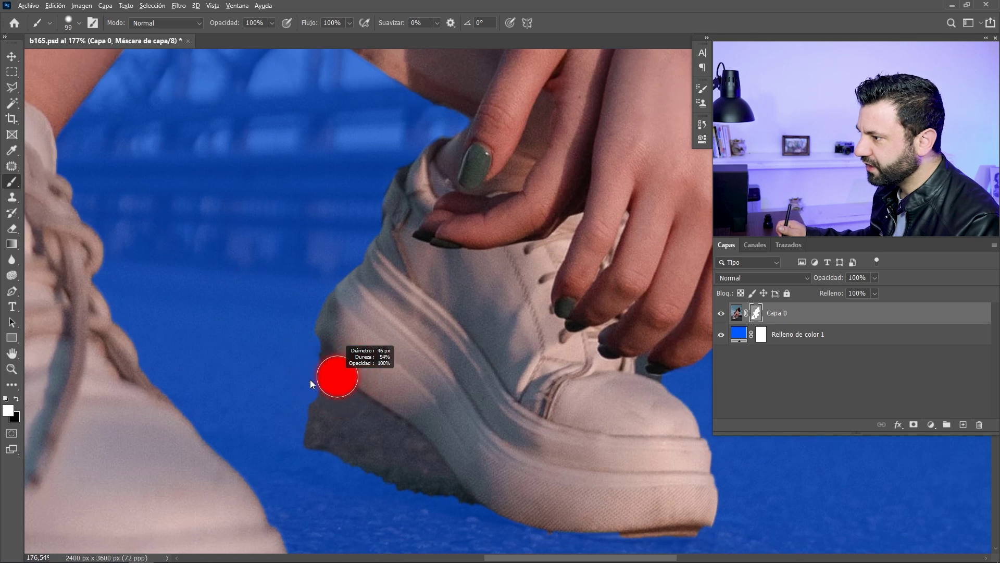
# Undo a stray stroke and paint black to hide the shadow under the sneaker sole.
pyautogui.moveTo(326, 357); pyautogui.dragTo(324, 380)
pyautogui.hotkey('ctrl', 'z')
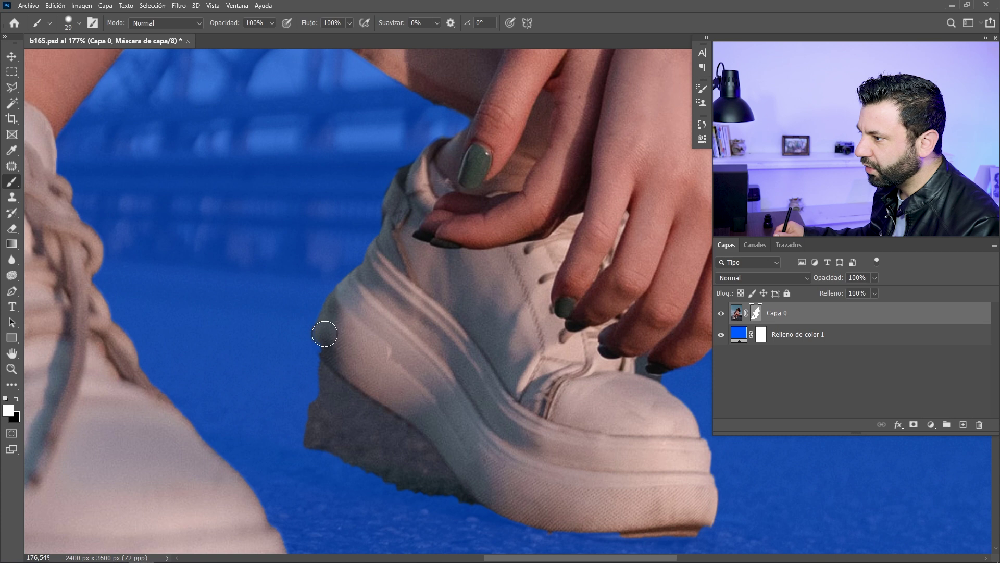
pyautogui.press('x')
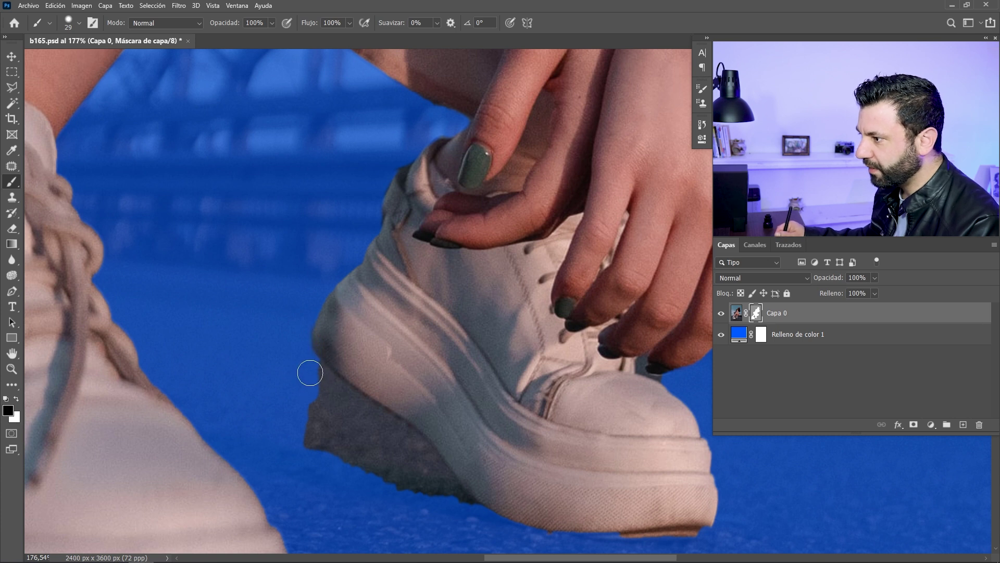
pyautogui.moveTo(312, 371)
pyautogui.mouseDown()
pyautogui.moveTo(439, 477)
pyautogui.moveTo(457, 509)
pyautogui.moveTo(305, 405)
pyautogui.moveTo(330, 420)
pyautogui.moveTo(335, 451)
pyautogui.moveTo(384, 451)
pyautogui.moveTo(395, 485)
pyautogui.moveTo(297, 326)
pyautogui.mouseUp()
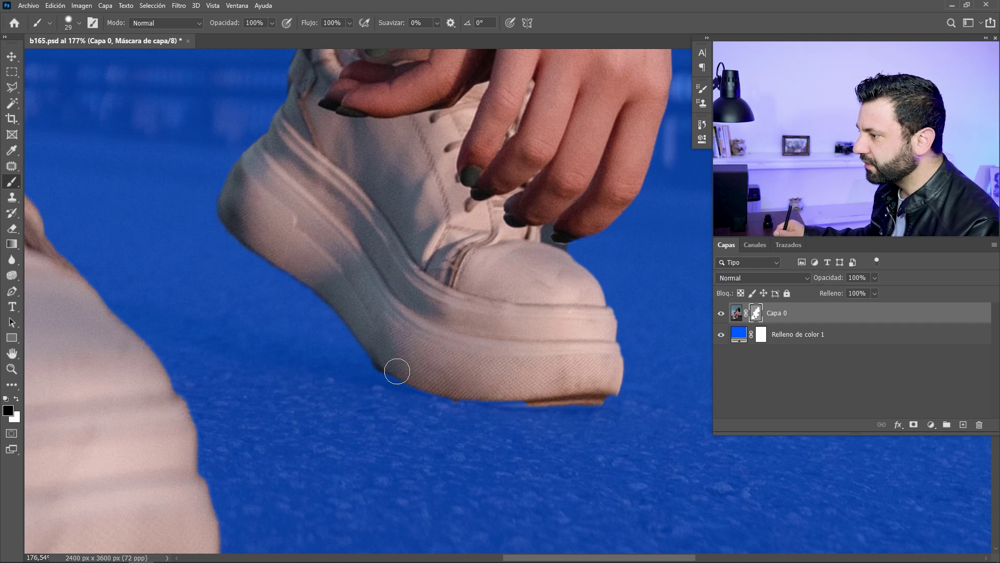
pyautogui.press('x')
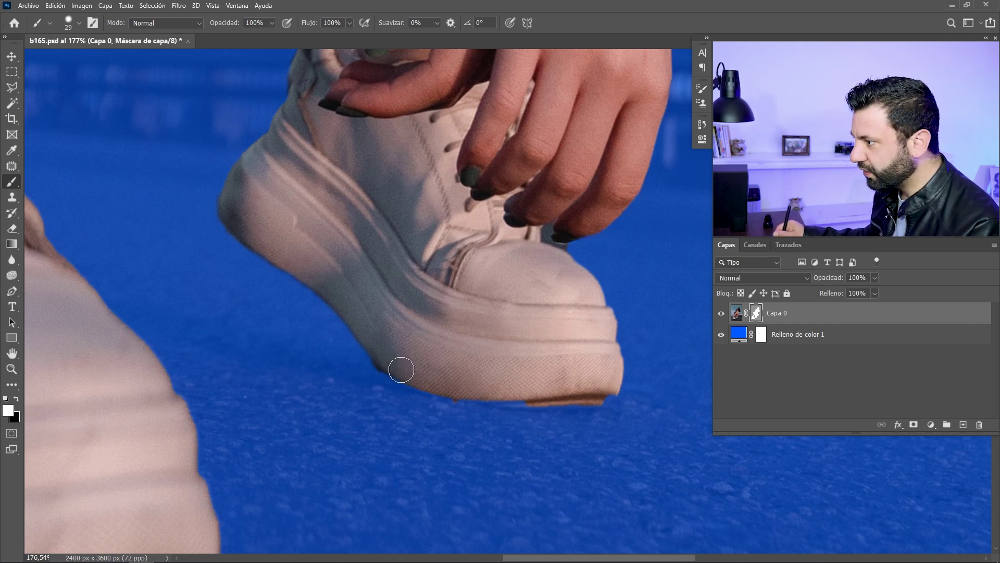
# Pan and zoom along the sneaker's upper to check the mask edges.
pyautogui.moveTo(439, 380); pyautogui.dragTo(357, 402)
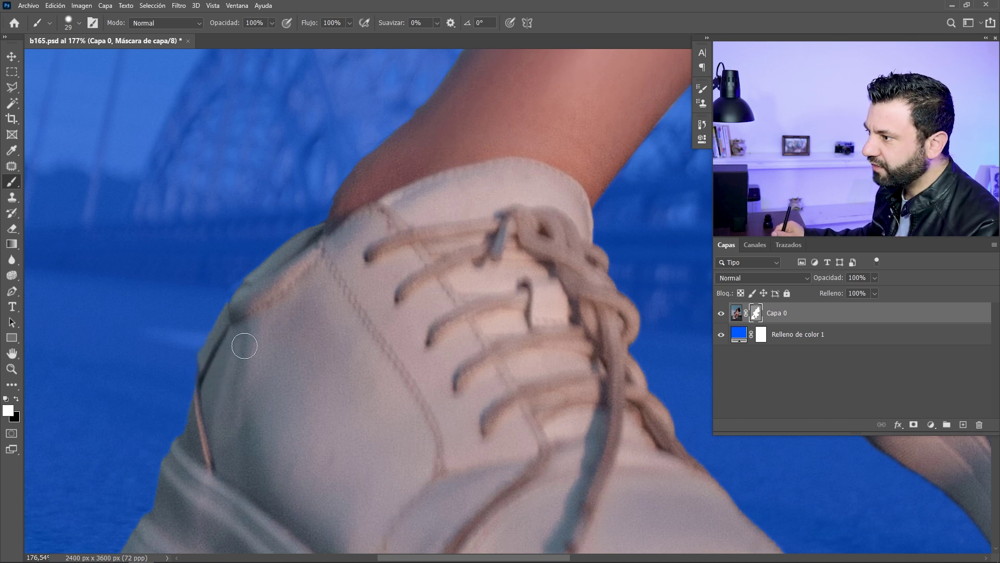
pyautogui.scroll(2, 245, 345)
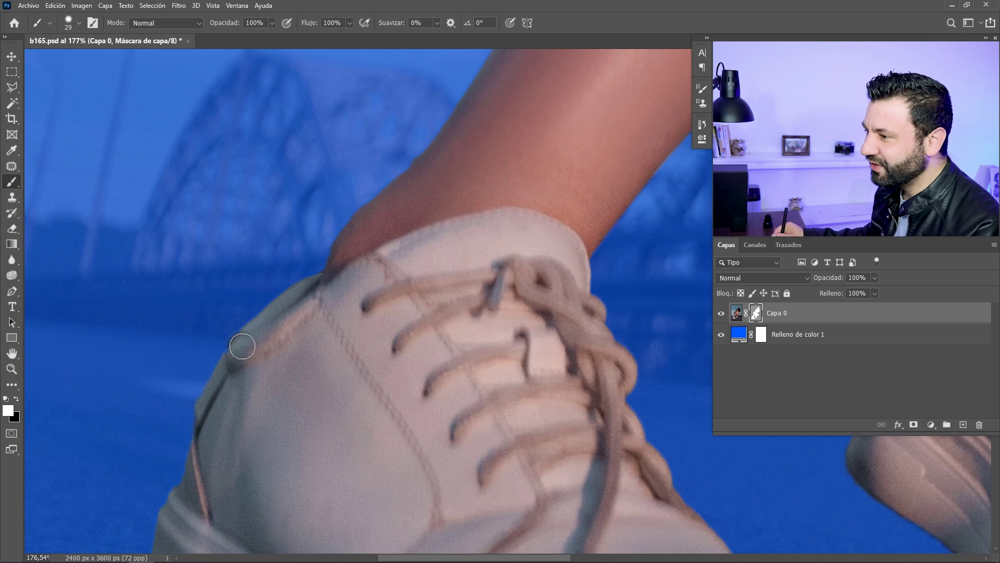
pyautogui.moveTo(308, 357); pyautogui.dragTo(244, 410)
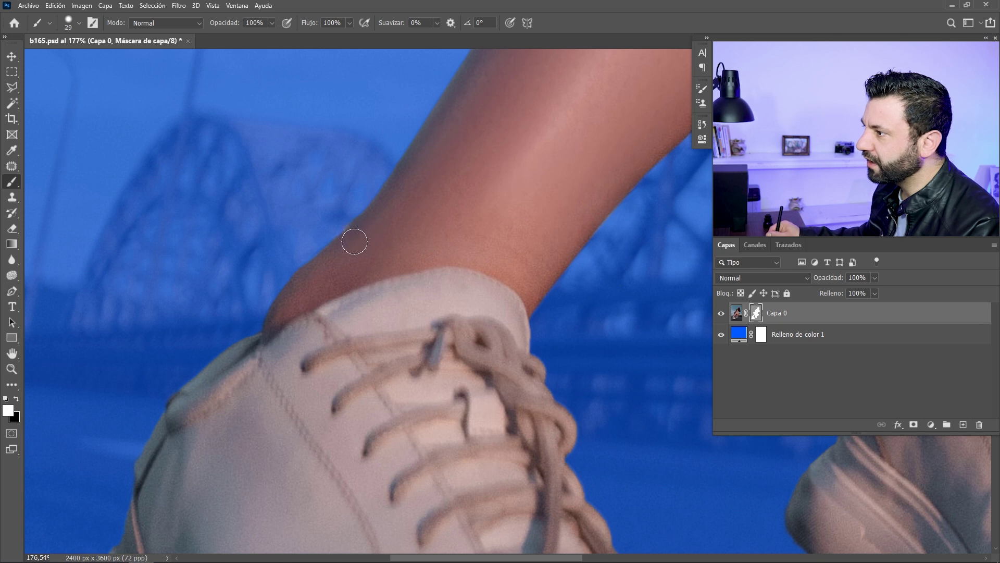
pyautogui.scroll(-2, 337, 216)
pyautogui.scroll(-2, 344, 297)
pyautogui.scroll(-2, 349, 302)
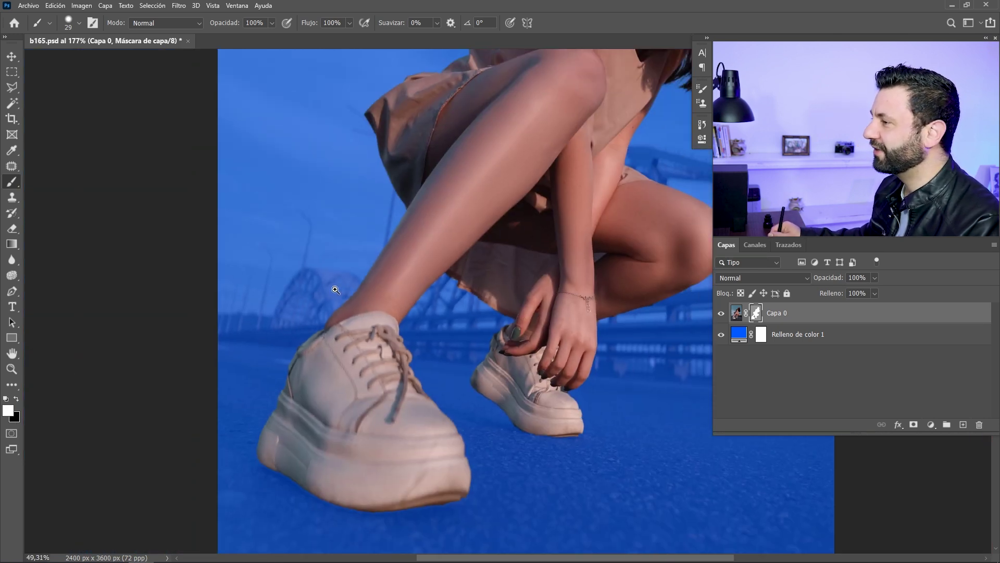
pyautogui.moveTo(379, 220)
pyautogui.mouseDown()
pyautogui.moveTo(306, 328)
pyautogui.moveTo(330, 208)
pyautogui.mouseUp()
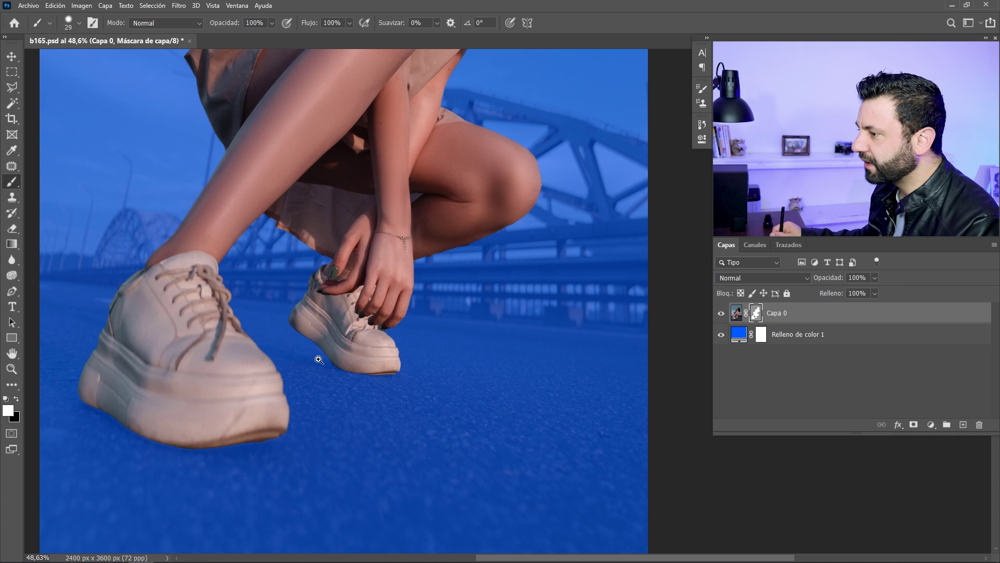
pyautogui.scroll(3, 354, 361)
pyautogui.scroll(2, 278, 310)
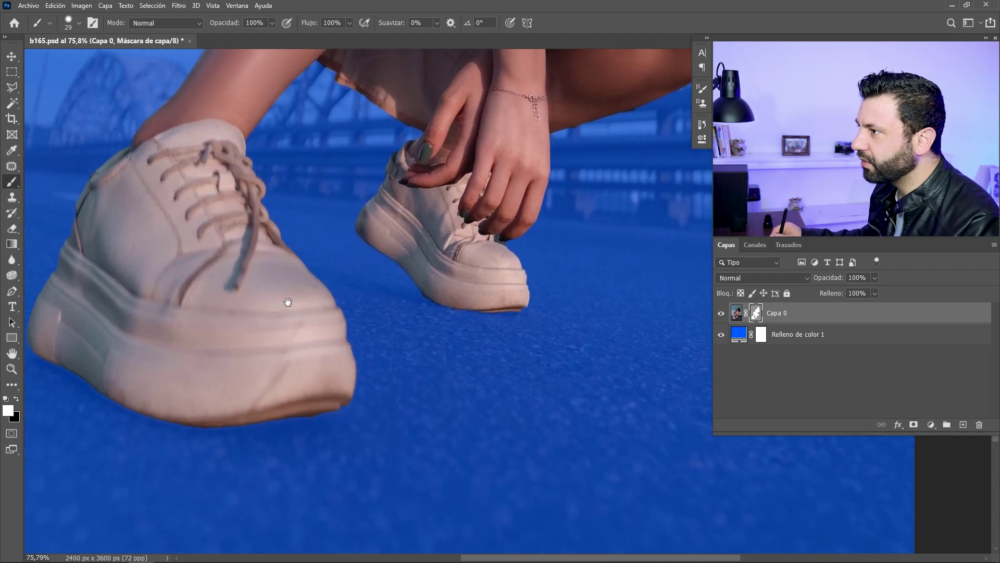
pyautogui.moveTo(235, 386); pyautogui.dragTo(282, 341)
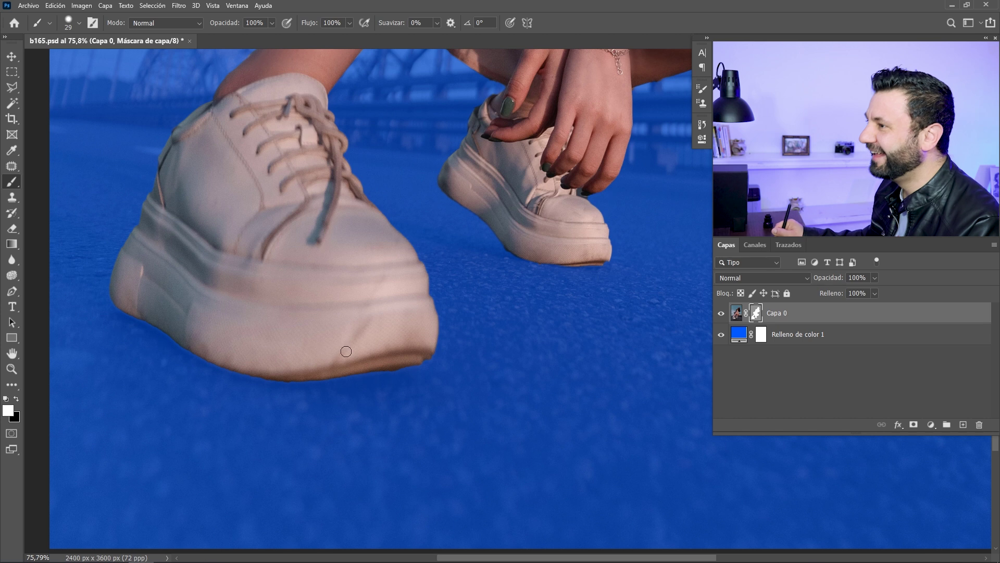
pyautogui.scroll(-5, 316, 353)
pyautogui.scroll(-1, 317, 353)
pyautogui.moveTo(444, 219); pyautogui.dragTo(387, 348)
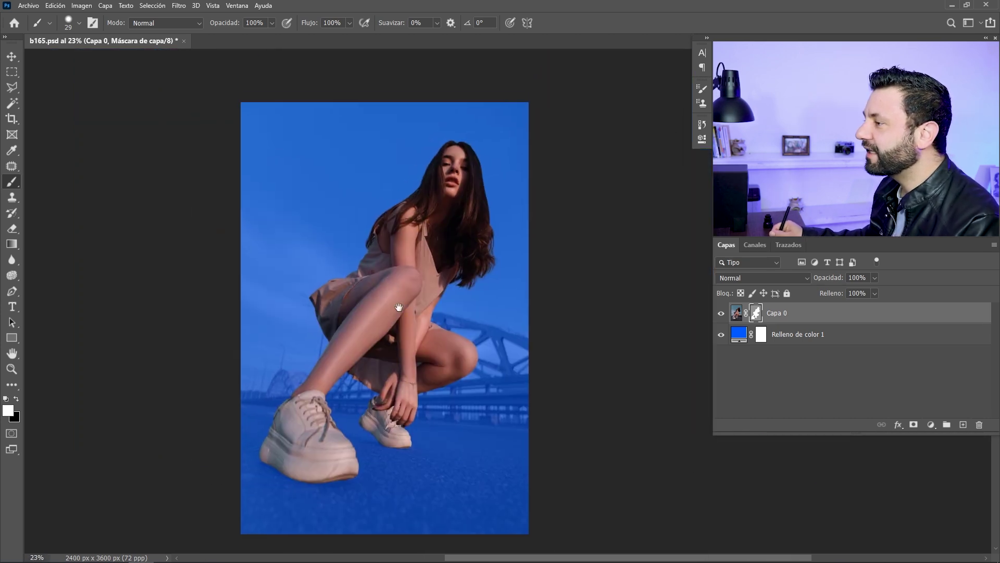
pyautogui.scroll(3, 388, 348)
pyautogui.scroll(2, 387, 348)
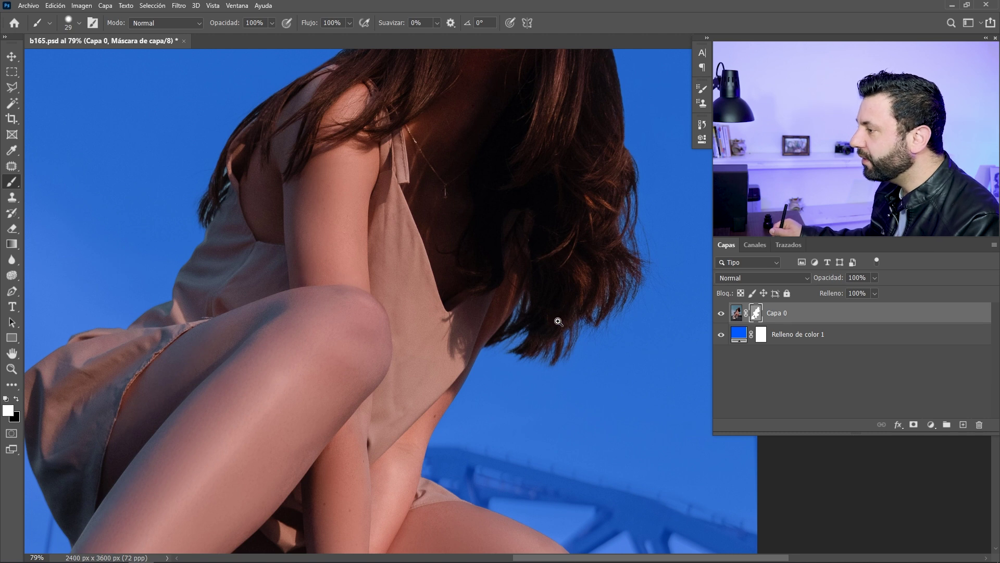
pyautogui.moveTo(561, 321); pyautogui.dragTo(530, 319)
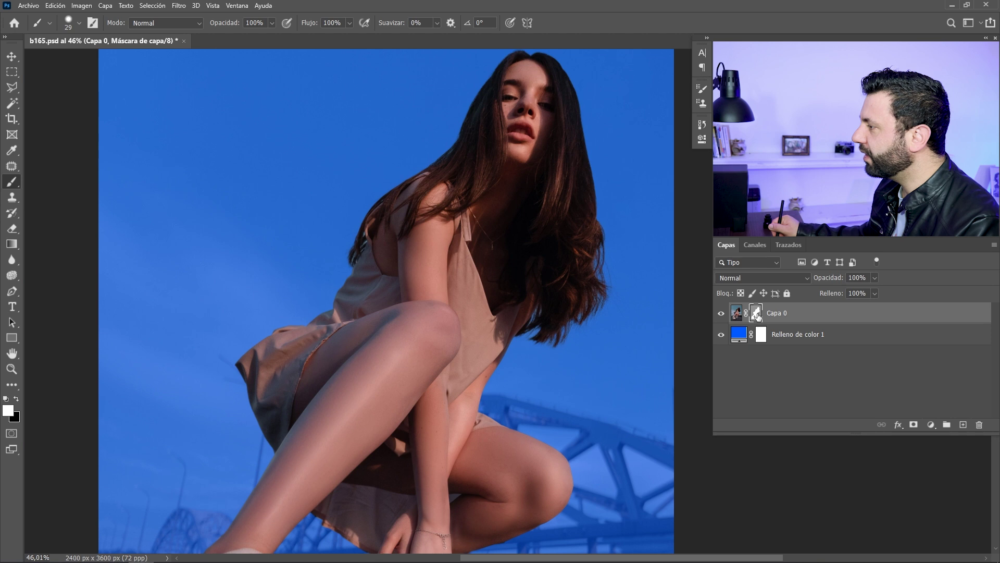
# Raise Capa 0's layer mask density to 100% and scroll over the legs to confirm the bridge is hidden.
pyautogui.click(702, 139)
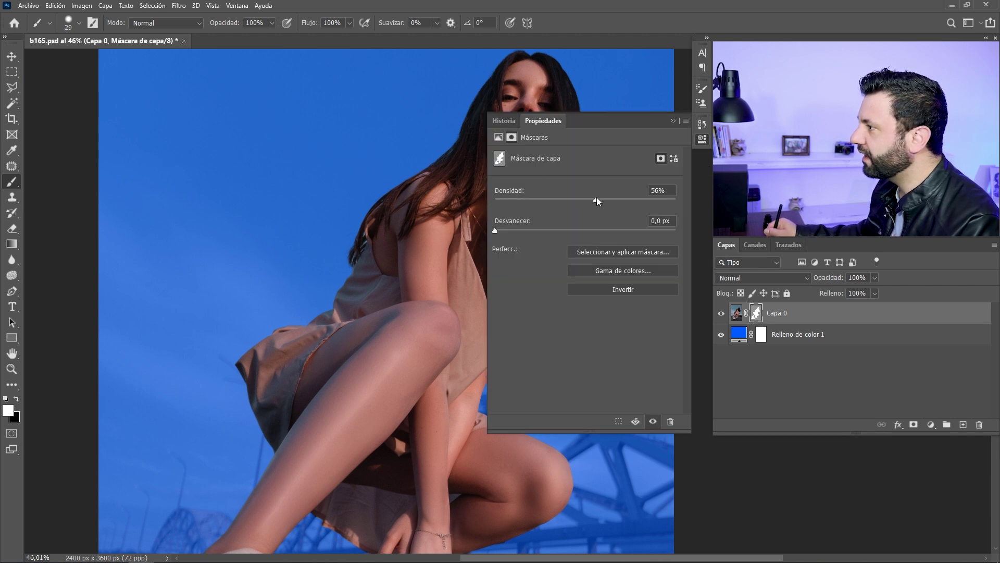
pyautogui.moveTo(596, 199); pyautogui.dragTo(701, 207)
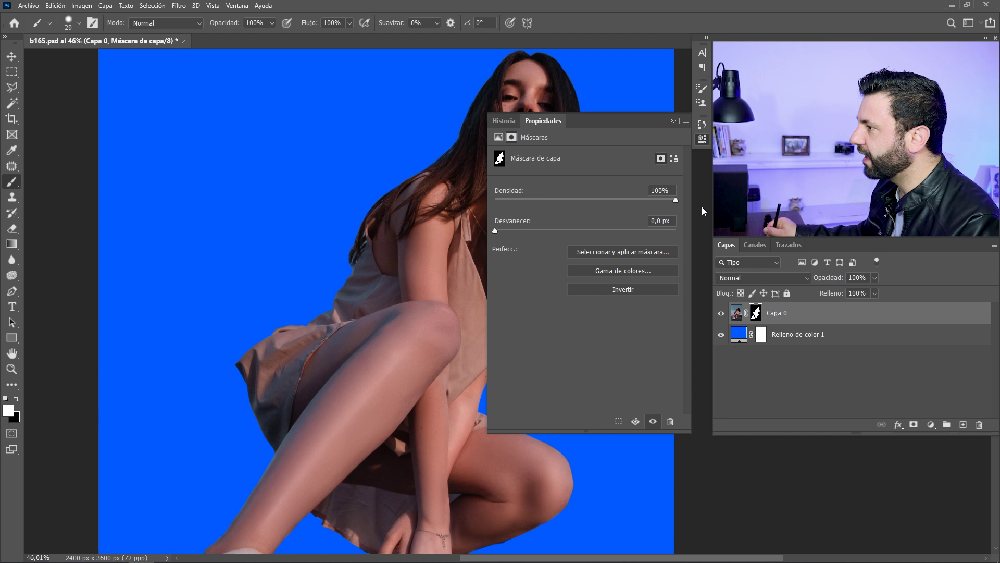
pyautogui.click(704, 143)
pyautogui.moveTo(482, 408); pyautogui.dragTo(510, 259)
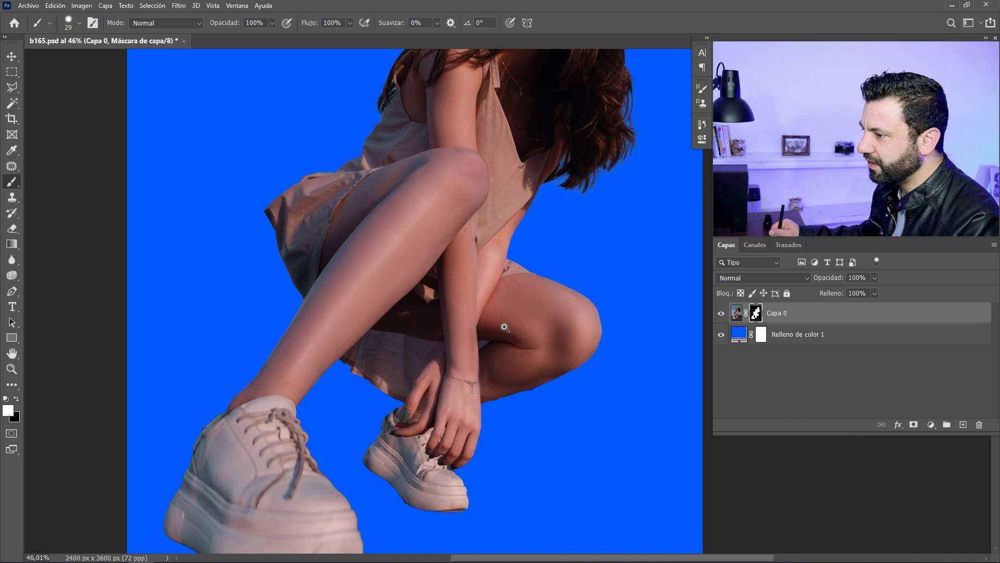
pyautogui.scroll(-2, 504, 327)
pyautogui.scroll(-1, 504, 338)
pyautogui.scroll(-1, 504, 339)
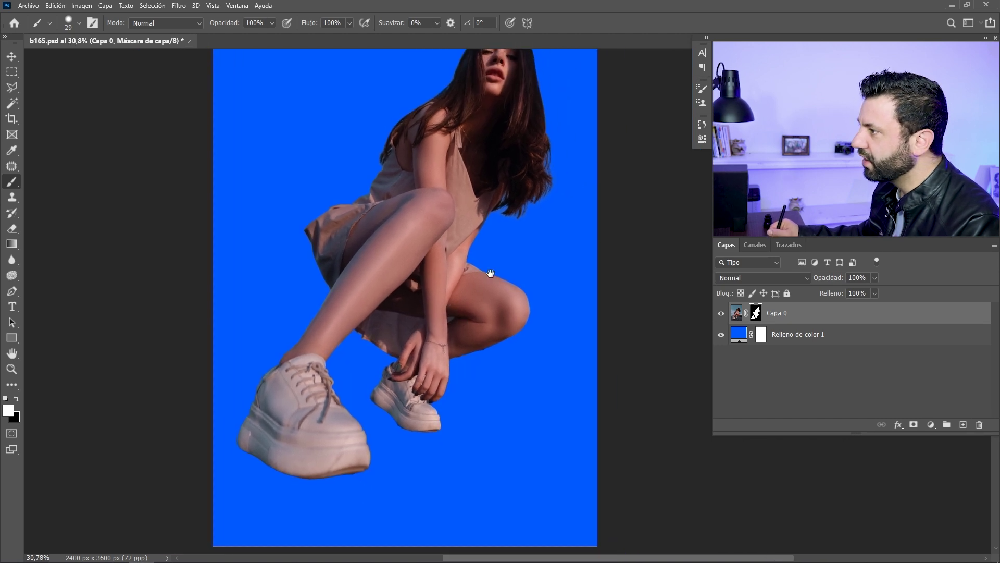
pyautogui.scroll(1, 464, 312)
pyautogui.scroll(4, 553, 233)
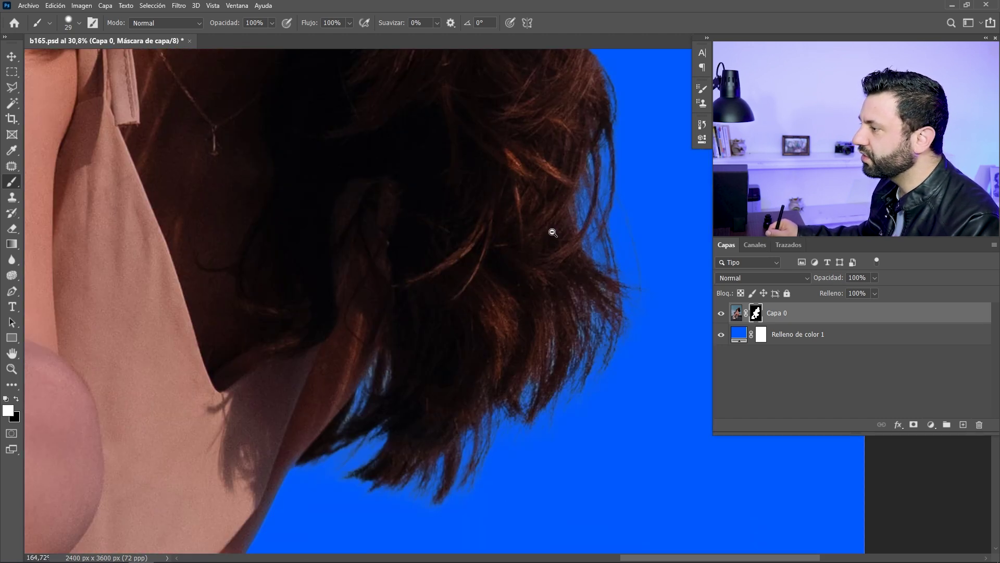
pyautogui.scroll(-2, 553, 233)
pyautogui.scroll(-2, 576, 299)
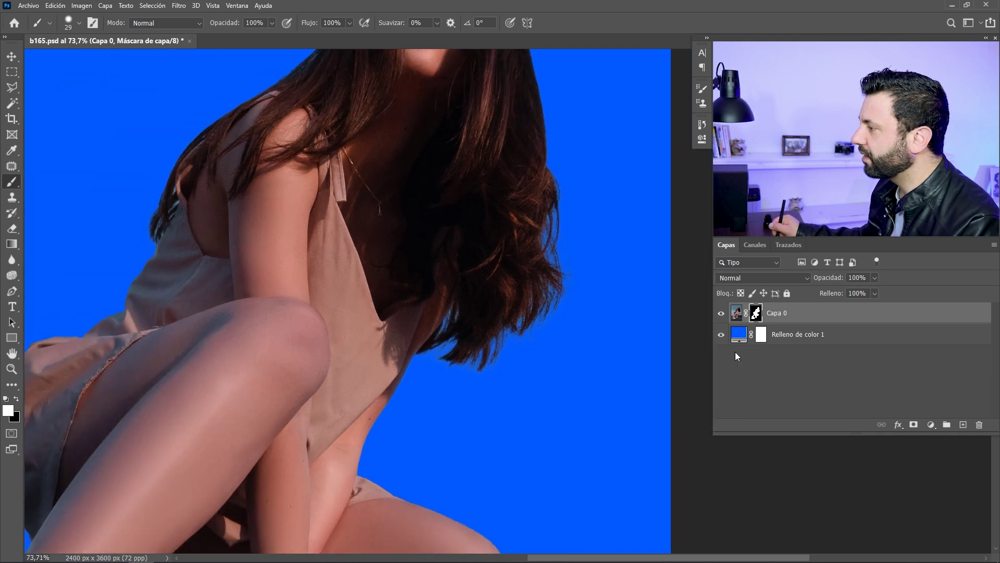
pyautogui.doubleClick(739, 332)
# Enter hex 366ccf, then drag the fill colour's hue slider from blue to a muted magenta.
pyautogui.write('2155b3')
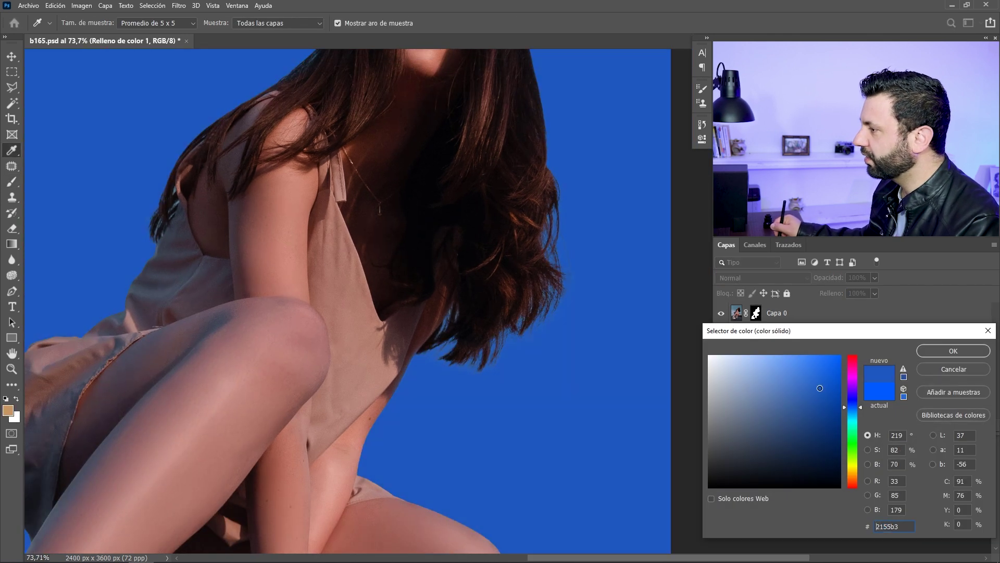
pyautogui.write('366ccf')
pyautogui.moveTo(854, 374)
pyautogui.mouseDown()
pyautogui.moveTo(786, 433)
pyautogui.moveTo(644, 350)
pyautogui.mouseUp()
pyautogui.hotkey('ctrl', '0')
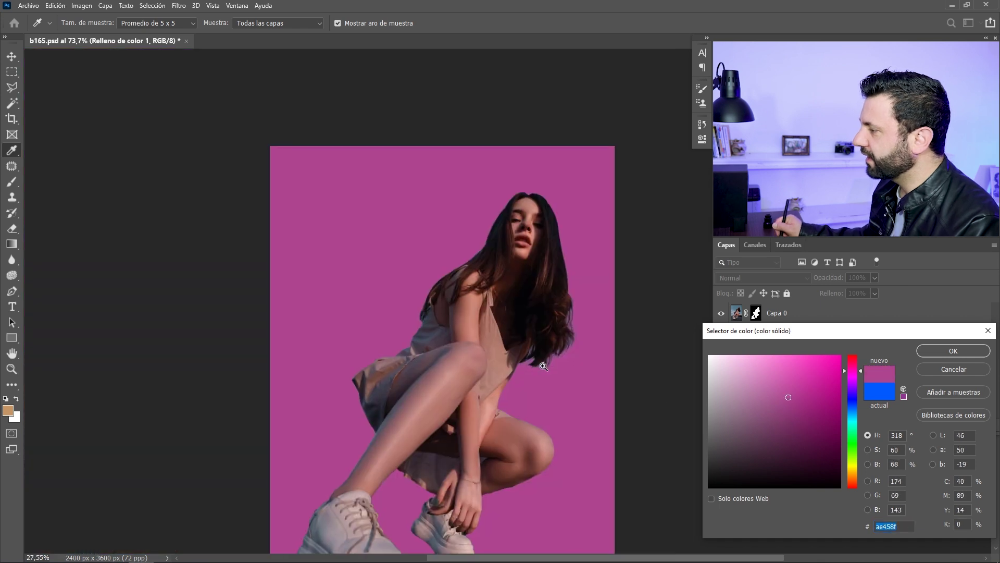